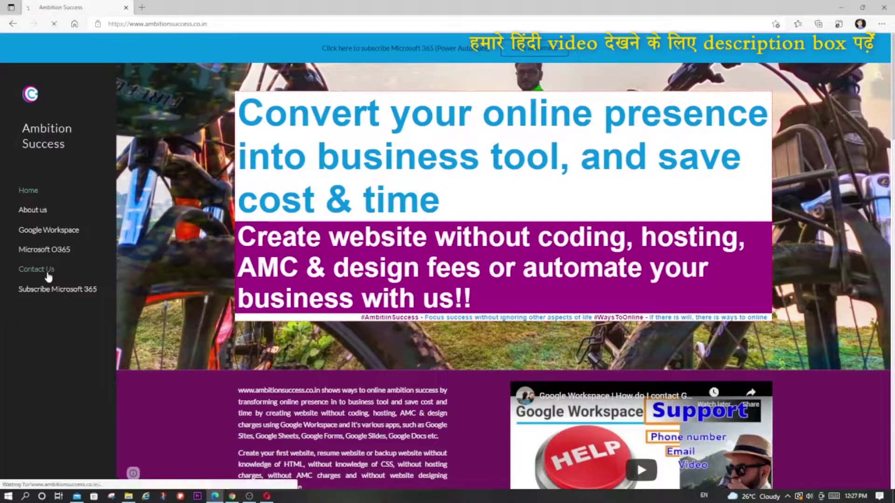
Open the Contact Us page and submit the request form with the help category Microsoft Office 365 setup link
{"action": "left_click", "coordinate": [48, 276]}
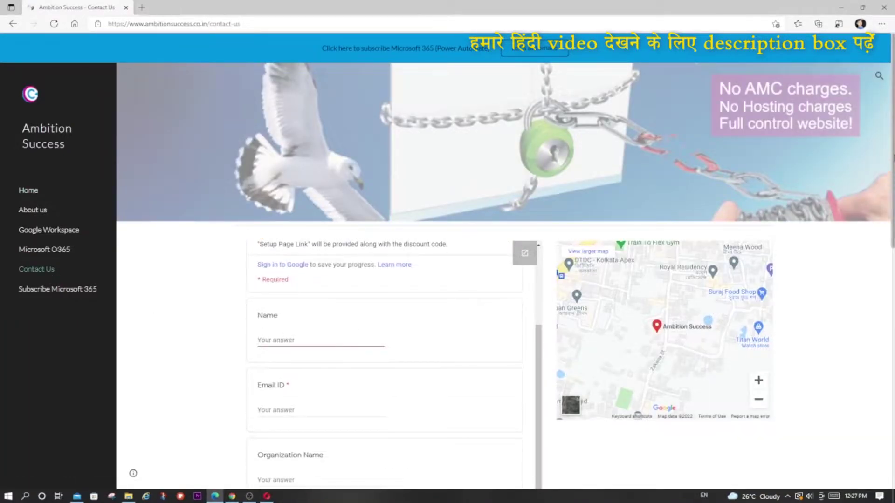
{"action": "scroll", "coordinate": [885, 160], "scroll_direction": "down", "scroll_amount": 4}
{"action": "scroll", "coordinate": [885, 160], "scroll_direction": "up", "scroll_amount": 2}
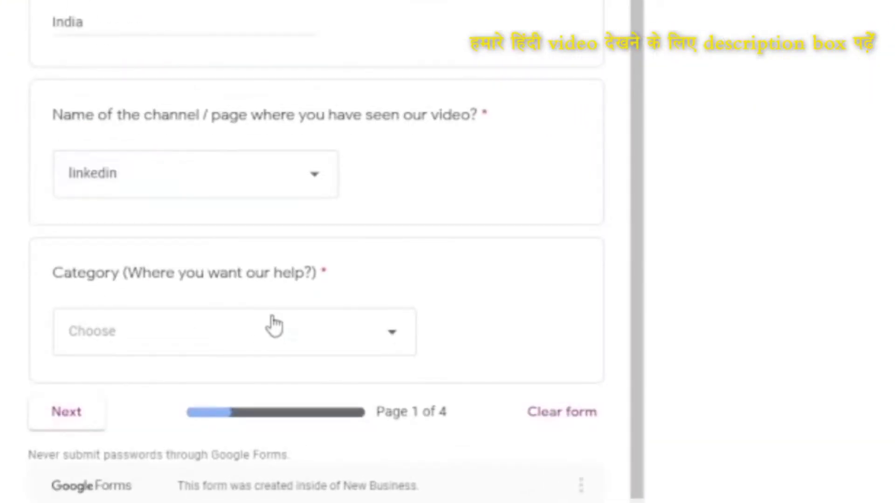
{"action": "left_click", "coordinate": [274, 325]}
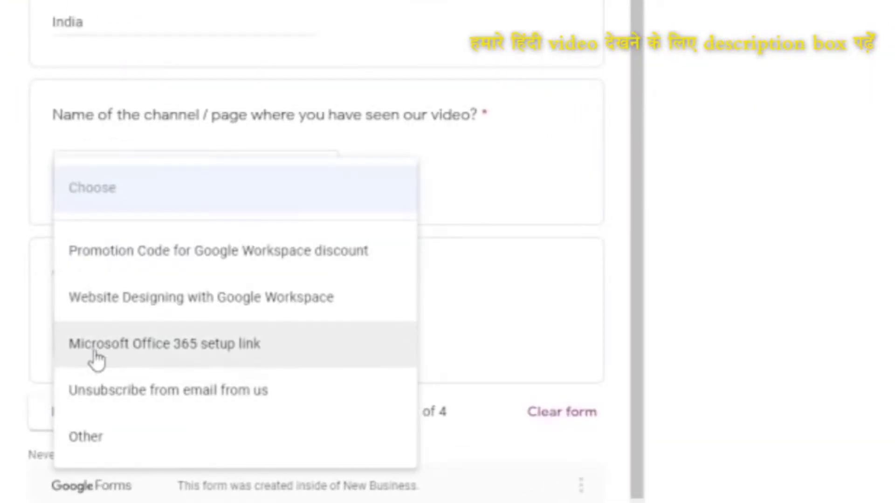
{"action": "left_click", "coordinate": [184, 357]}
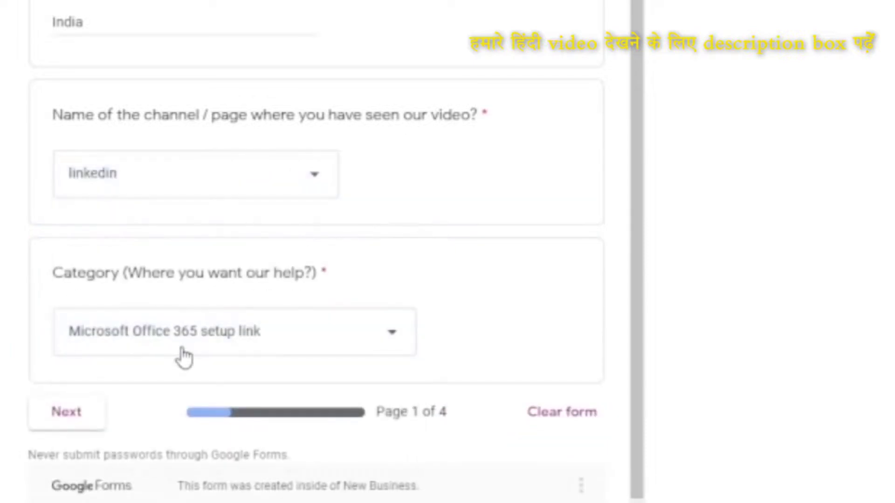
{"action": "left_click", "coordinate": [63, 419]}
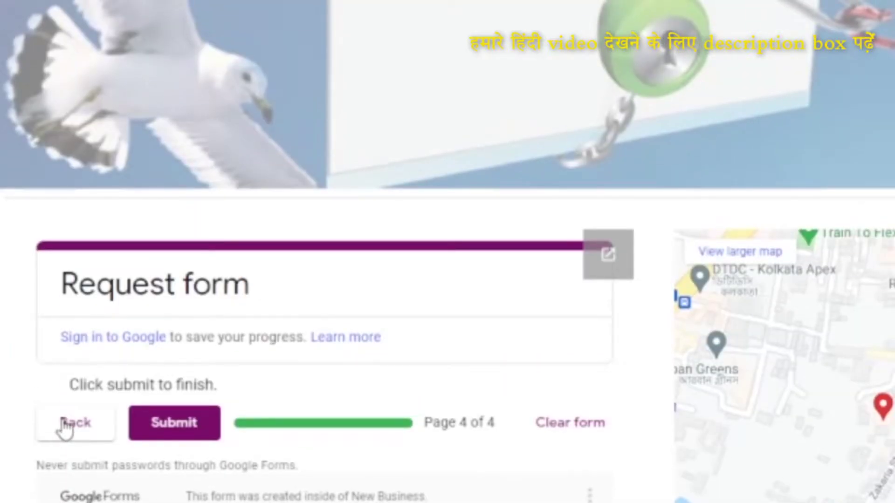
{"action": "left_click", "coordinate": [173, 423]}
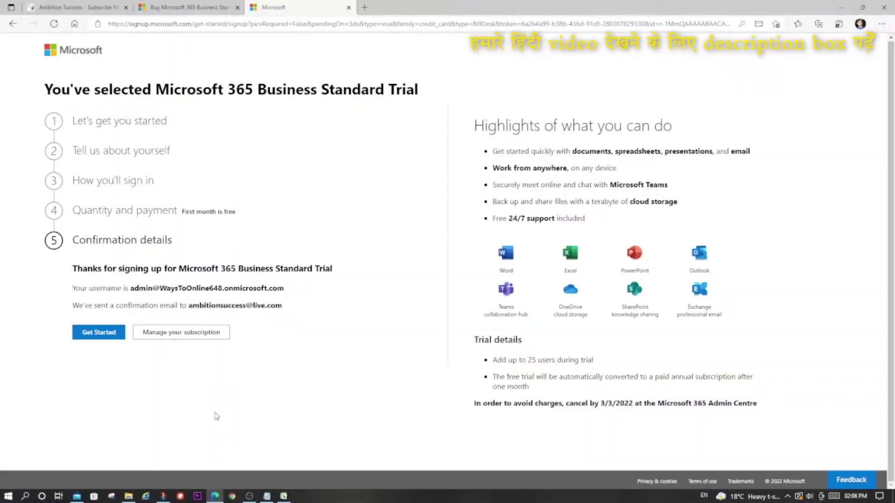
Open the subscription management page from the Microsoft 365 Business Standard Trial confirmation
{"action": "left_click", "coordinate": [164, 332]}
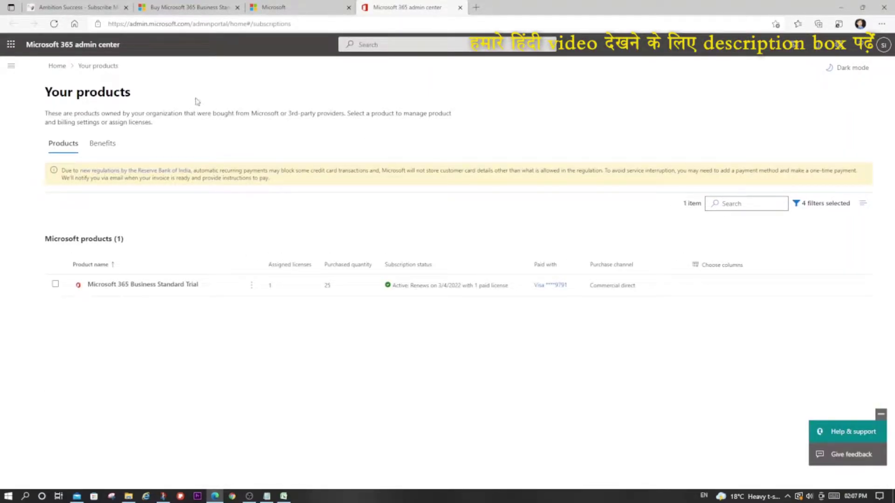
{"action": "left_click", "coordinate": [291, 7]}
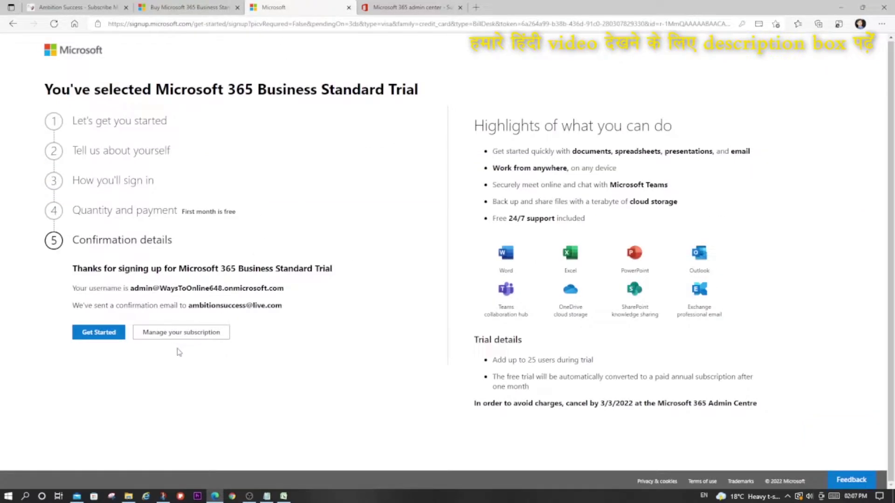
{"action": "left_click", "coordinate": [163, 333]}
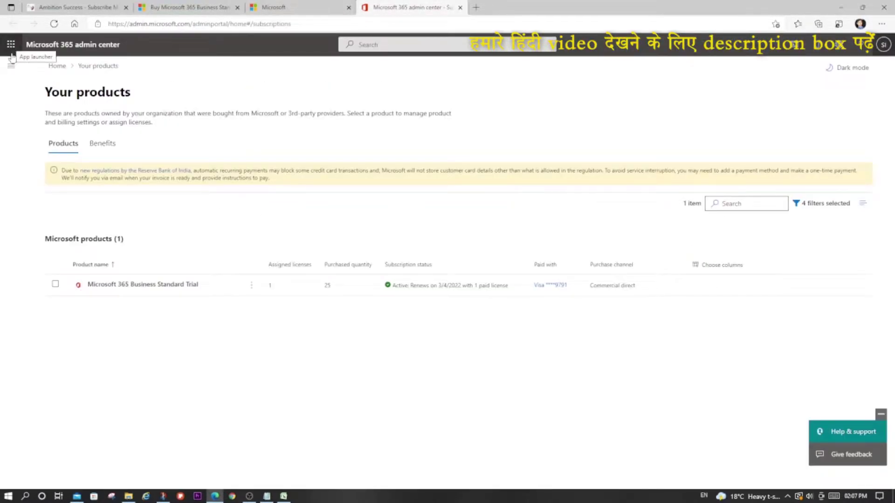
Go to the Domains page in the admin center's settings
{"action": "left_click", "coordinate": [12, 68]}
{"action": "left_click", "coordinate": [21, 271]}
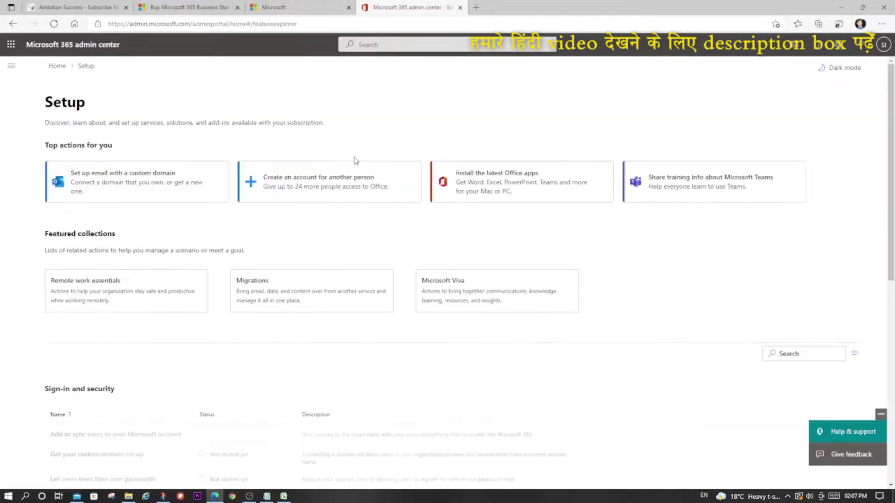
{"action": "left_click", "coordinate": [11, 65]}
{"action": "left_click", "coordinate": [39, 290]}
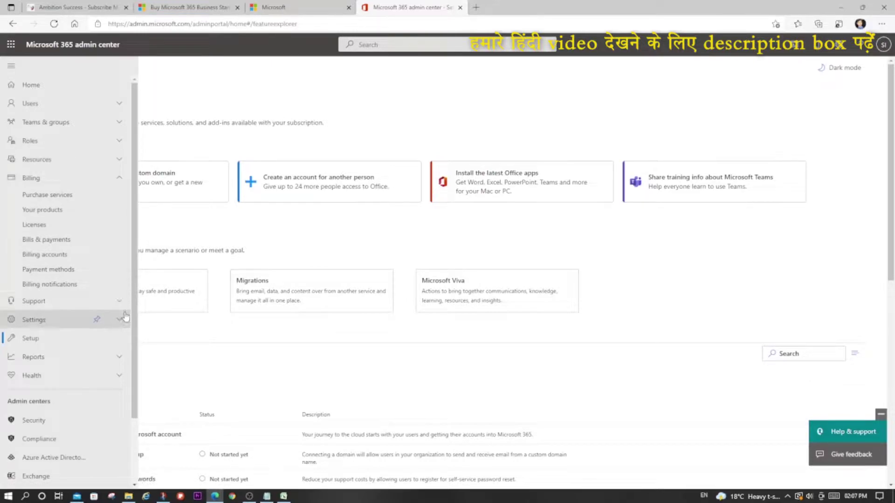
{"action": "left_click", "coordinate": [120, 319]}
{"action": "left_click", "coordinate": [29, 338]}
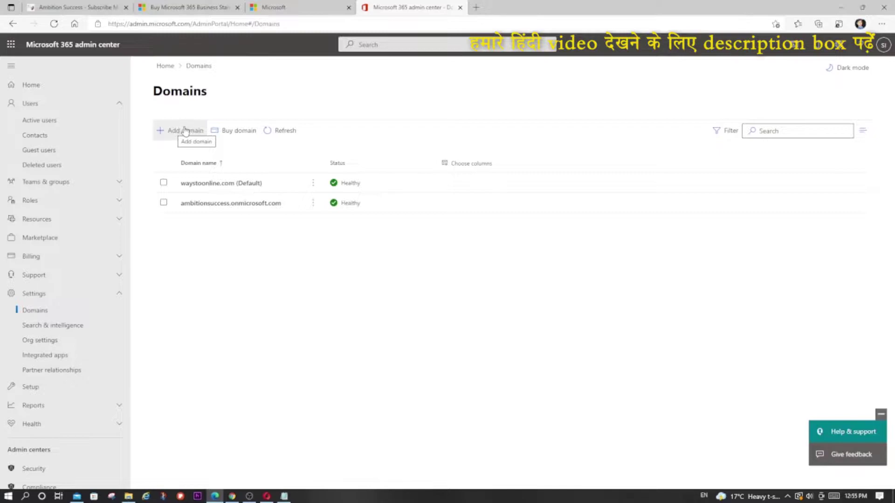
Start adding a domain and submit ambitionsuccess.net as the domain name
{"action": "left_click", "coordinate": [186, 131]}
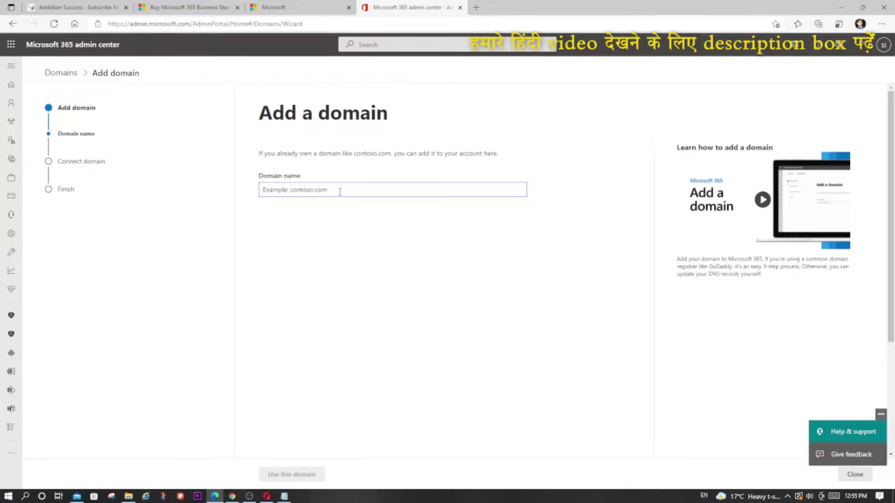
{"action": "type", "text": "ambitionsuccess.net"}
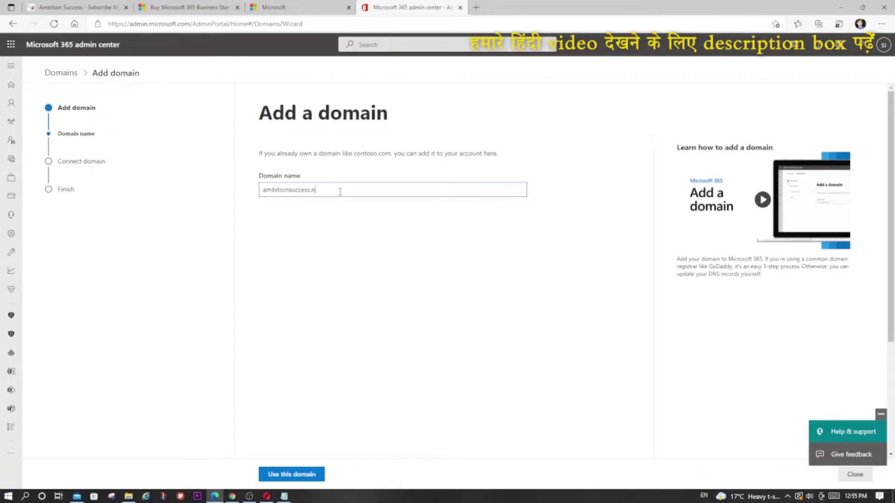
{"action": "left_click", "coordinate": [291, 474]}
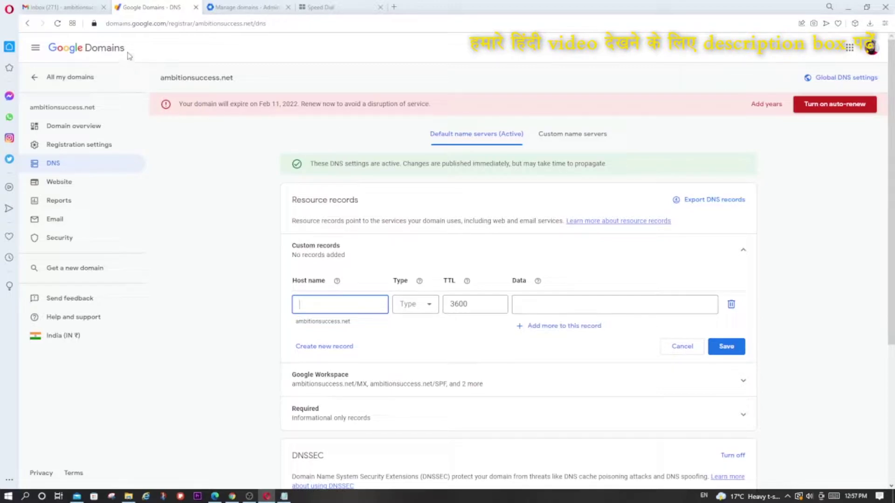
Examine the Google Domains DNS page for ambitionsuccess.net and the record types available for a custom record
{"action": "left_click_drag", "start_coordinate": [130, 56], "coordinate": [47, 54]}
{"action": "left_click", "coordinate": [148, 44]}
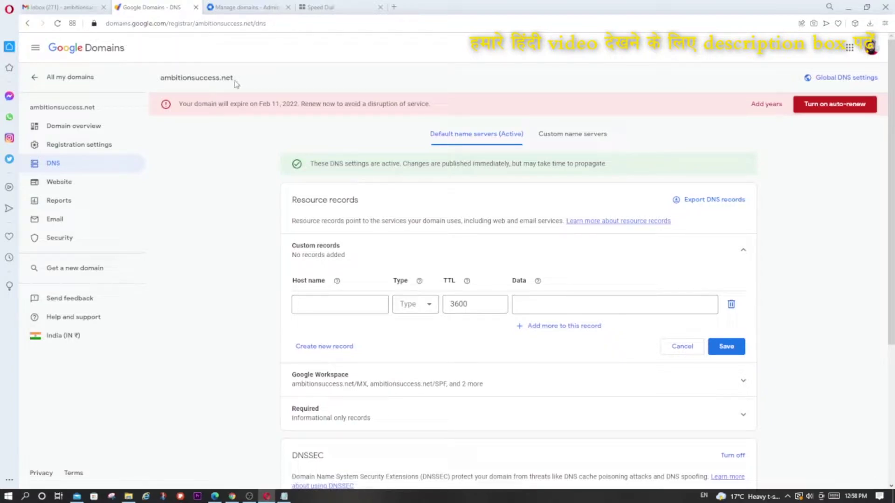
{"action": "left_click_drag", "start_coordinate": [235, 83], "coordinate": [157, 85]}
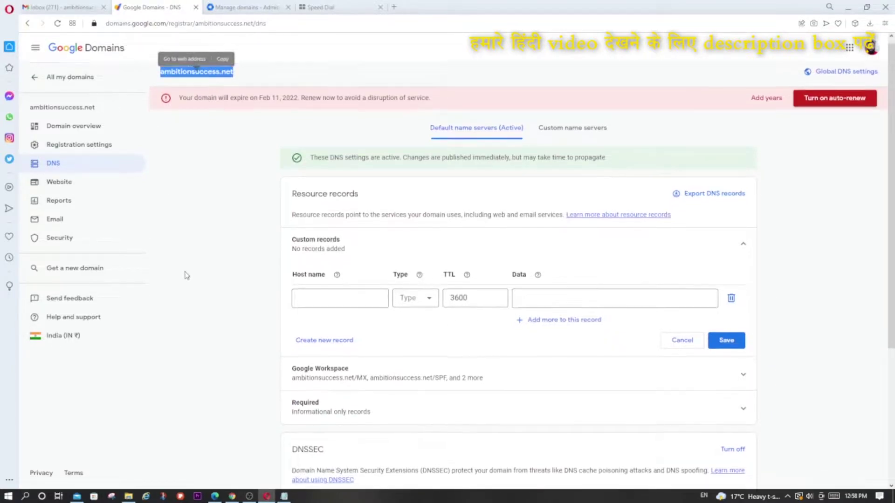
{"action": "scroll", "coordinate": [186, 275], "scroll_direction": "down", "scroll_amount": 3}
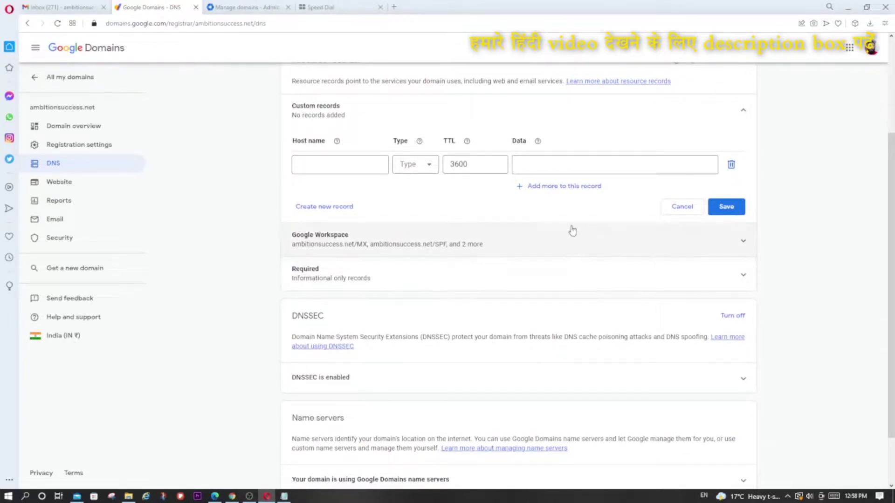
{"action": "left_click", "coordinate": [554, 187]}
{"action": "left_click", "coordinate": [415, 212]}
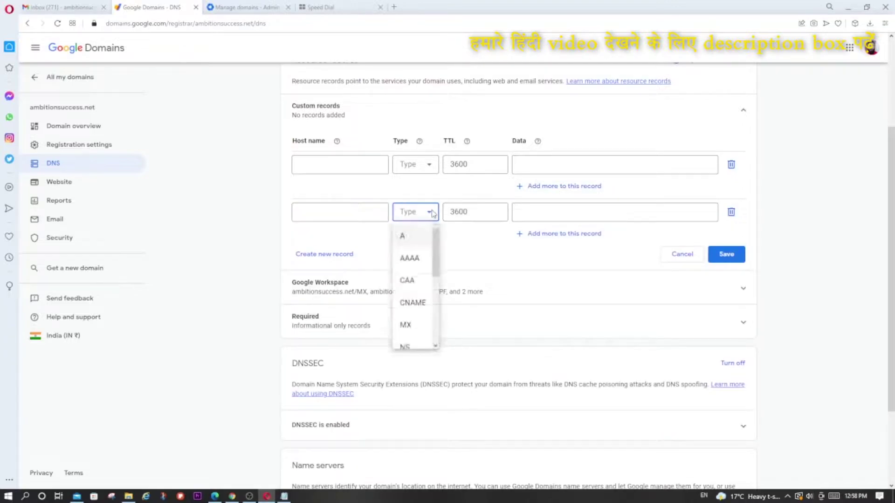
{"action": "left_click_drag", "start_coordinate": [435, 243], "coordinate": [435, 283]}
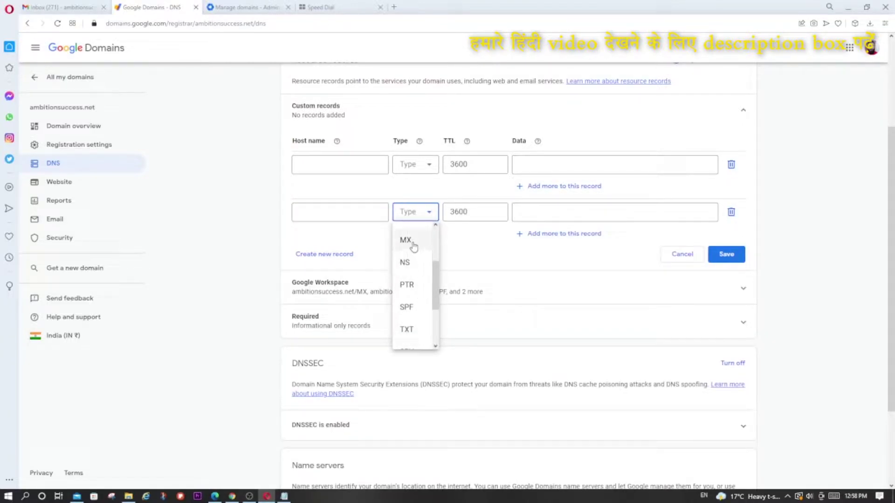
{"action": "left_click", "coordinate": [476, 237]}
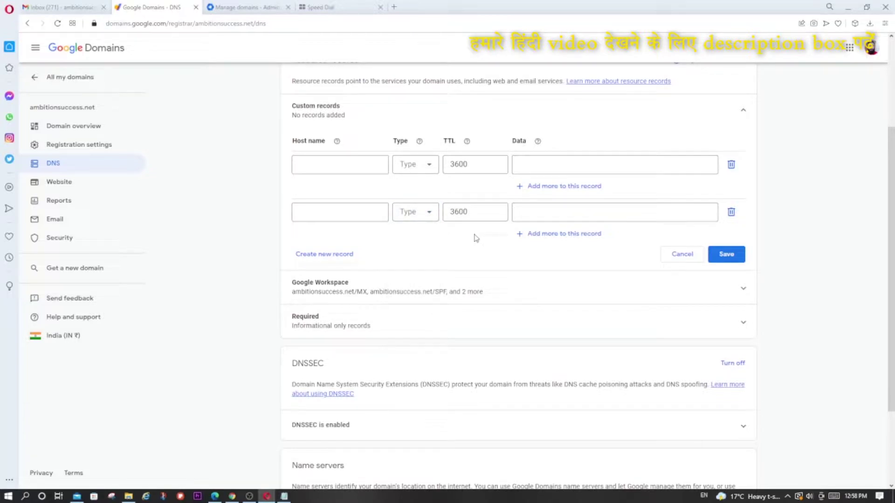
Place the Google Domains window beside the Microsoft 365 admin center and create a custom DNS record of type TXT
{"action": "key", "text": "alt+Tab"}
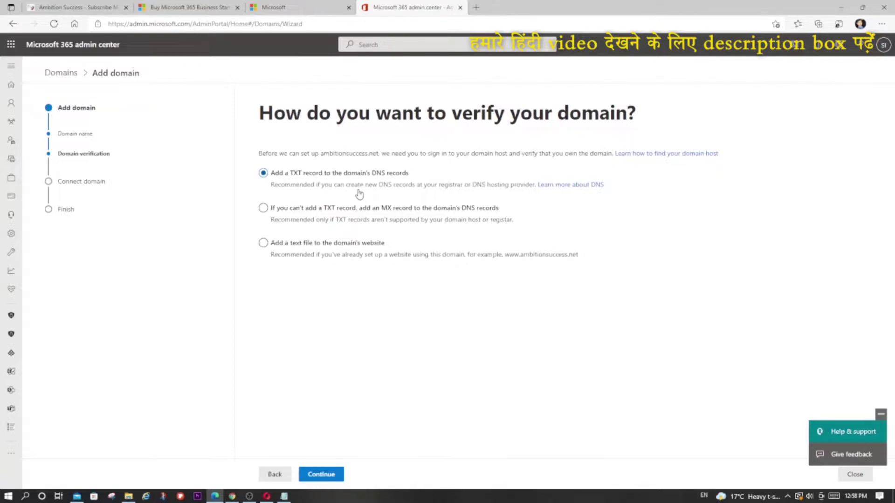
{"action": "key", "text": "alt+Tab"}
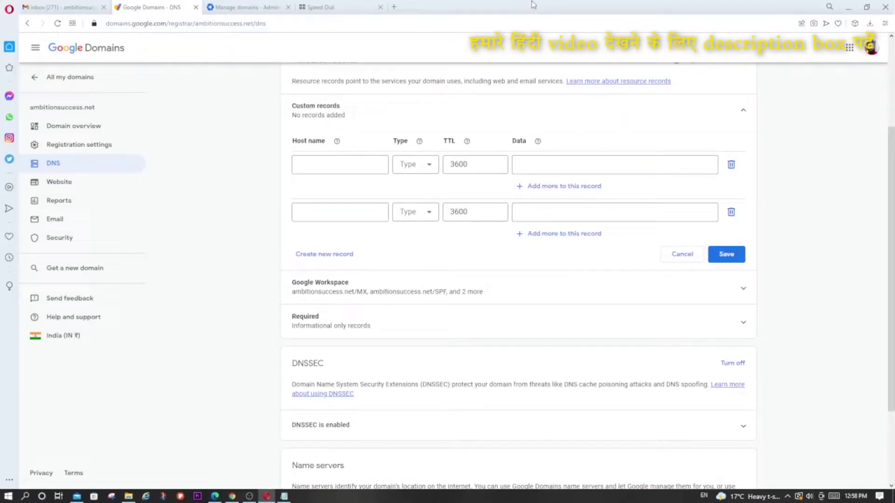
{"action": "double_click", "coordinate": [530, 13]}
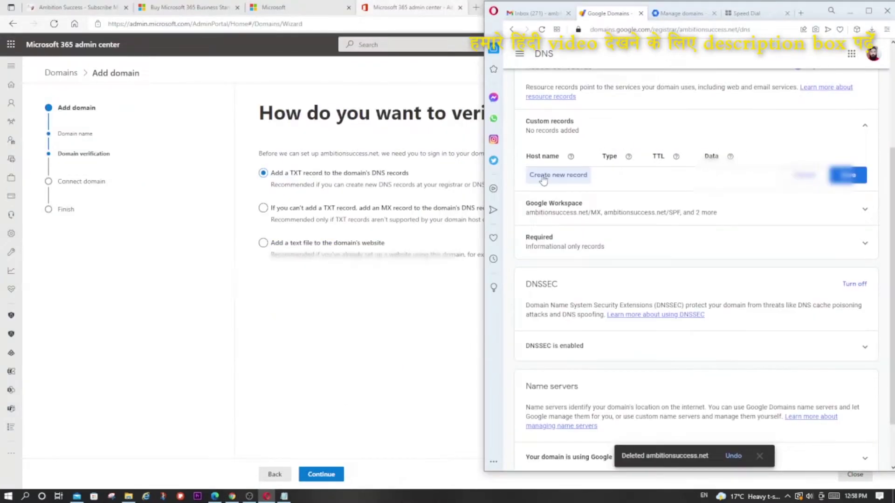
{"action": "left_click", "coordinate": [544, 179]}
{"action": "left_click", "coordinate": [643, 179]}
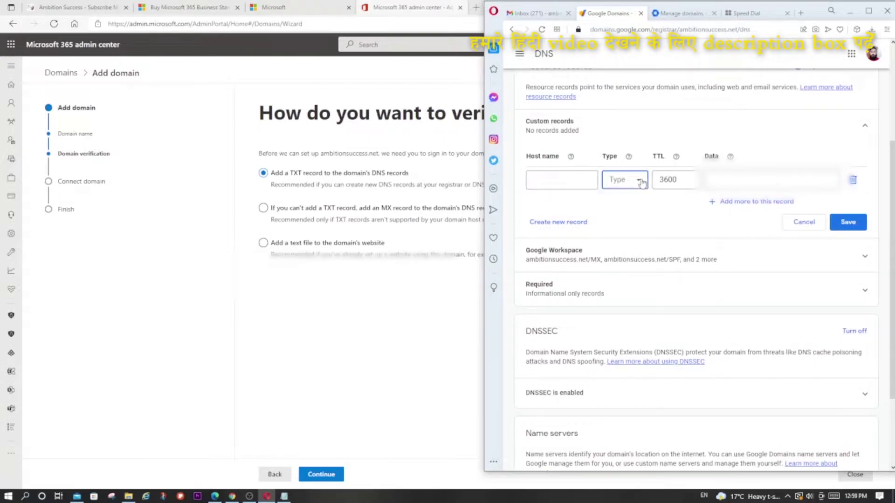
{"action": "left_click_drag", "start_coordinate": [645, 216], "coordinate": [645, 253]}
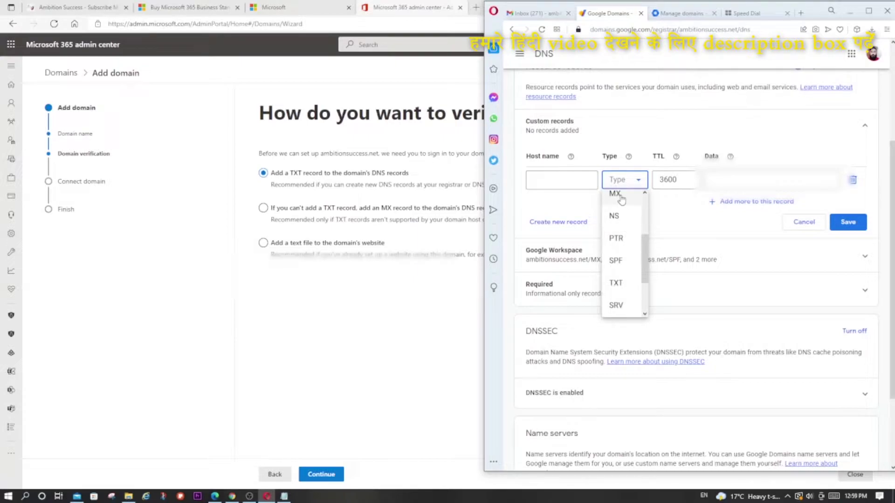
{"action": "left_click", "coordinate": [618, 282]}
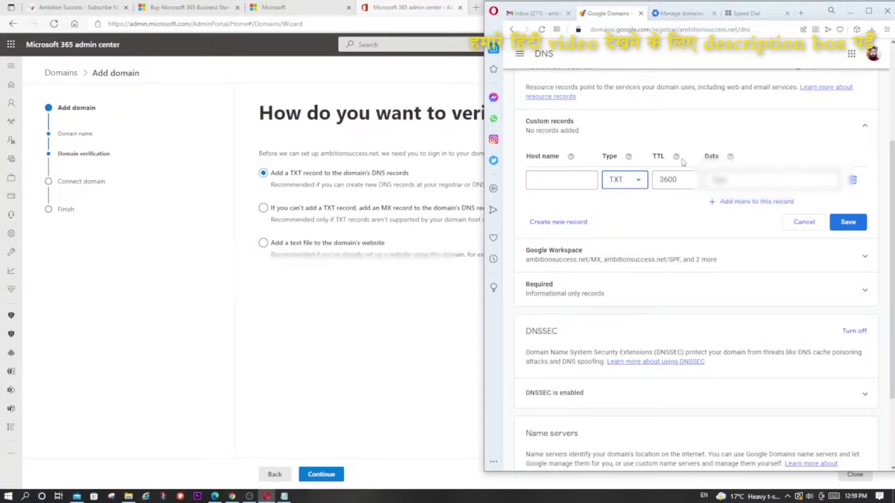
Switch to the Microsoft 365 admin center, open the DNS help article, and continue domain verification with the TXT record option
{"action": "left_click", "coordinate": [382, 292]}
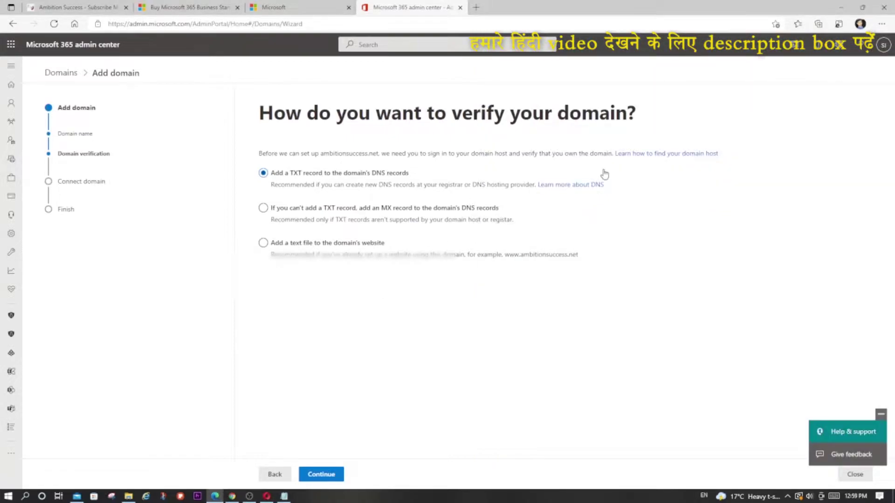
{"action": "left_click", "coordinate": [567, 186]}
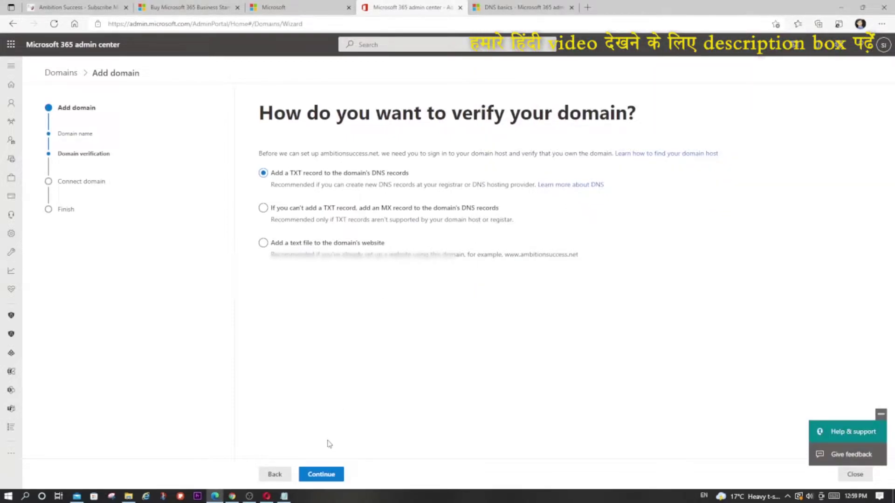
{"action": "left_click", "coordinate": [321, 481]}
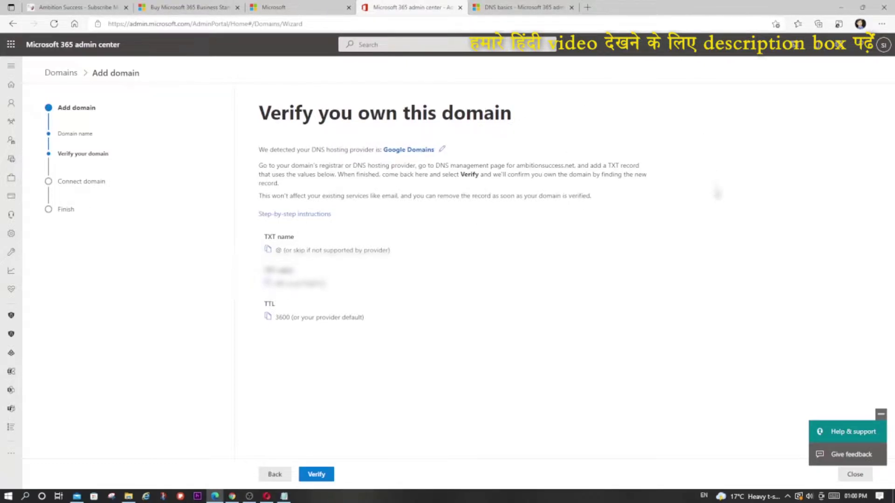
Switch to Google Domains and enter @ as the host name of the new TXT record
{"action": "key", "text": "alt+Tab"}
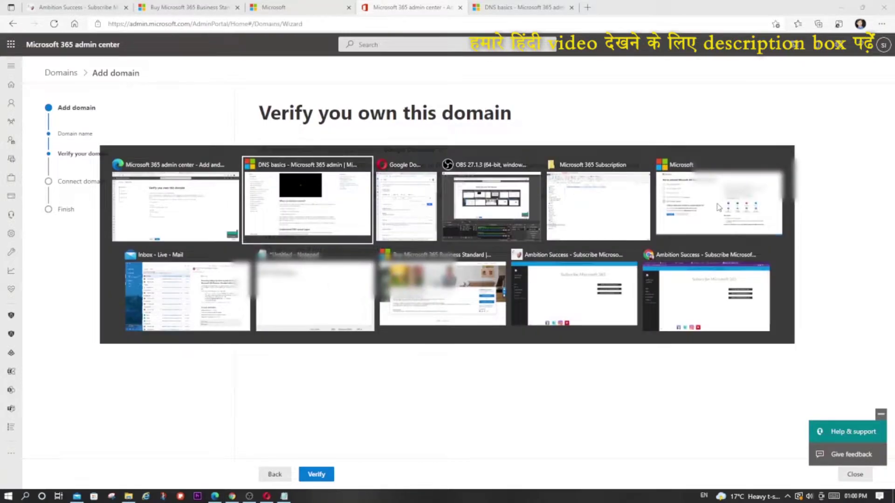
{"action": "key", "text": "alt+Tab"}
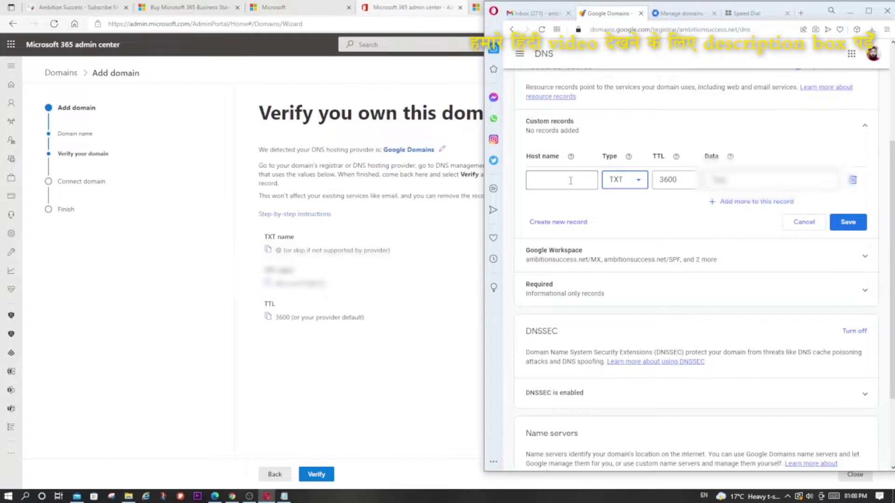
{"action": "left_click", "coordinate": [570, 181]}
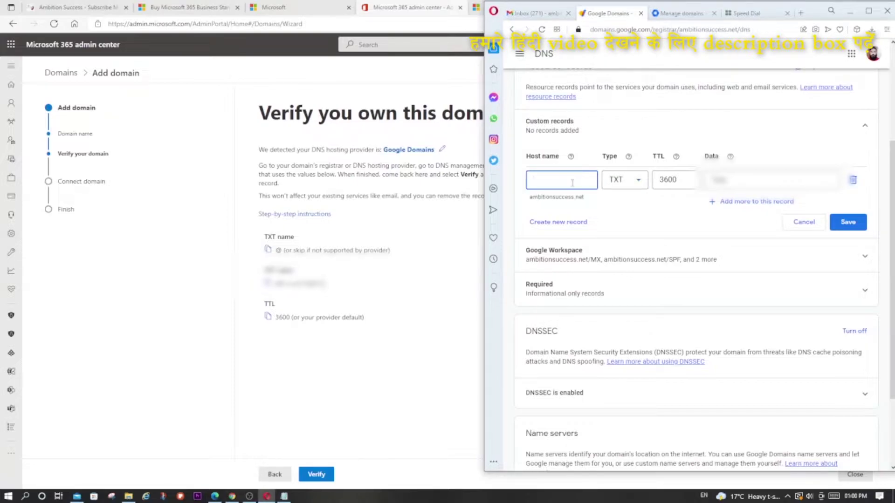
{"action": "type", "text": "@"}
{"action": "key", "text": "Tab"}
{"action": "key", "text": "Tab"}
{"action": "key", "text": "Tab"}
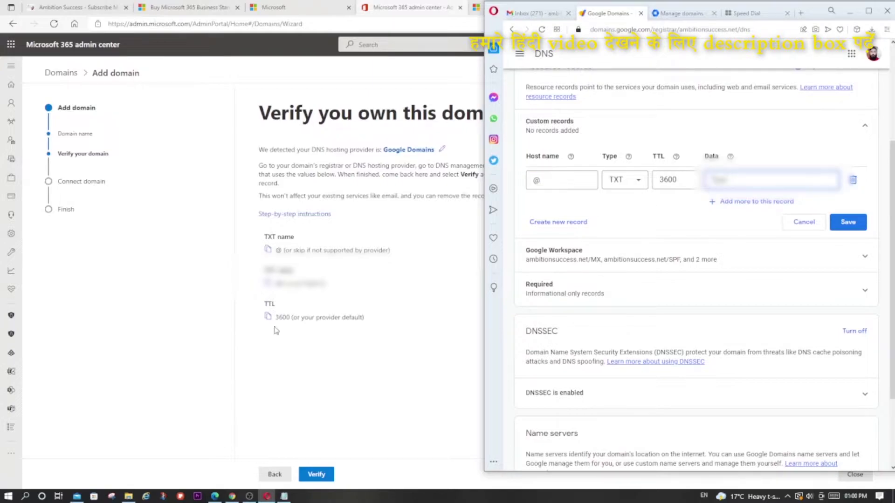
Copy the TXT verification value from the Microsoft 365 admin center into the Google Domains TXT record's data and try to save the record
{"action": "left_click", "coordinate": [330, 288]}
{"action": "left_click_drag", "start_coordinate": [330, 288], "coordinate": [274, 284]}
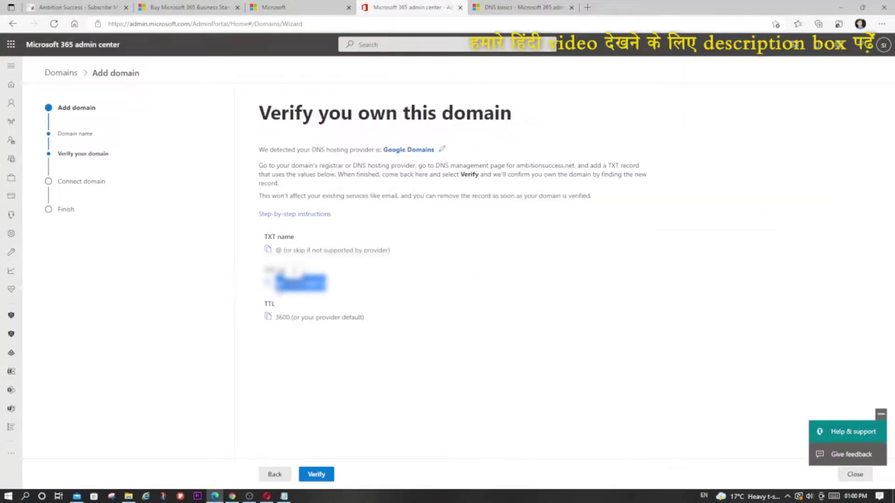
{"action": "key", "text": "alt+Tab"}
{"action": "key", "text": "ctrl+v"}
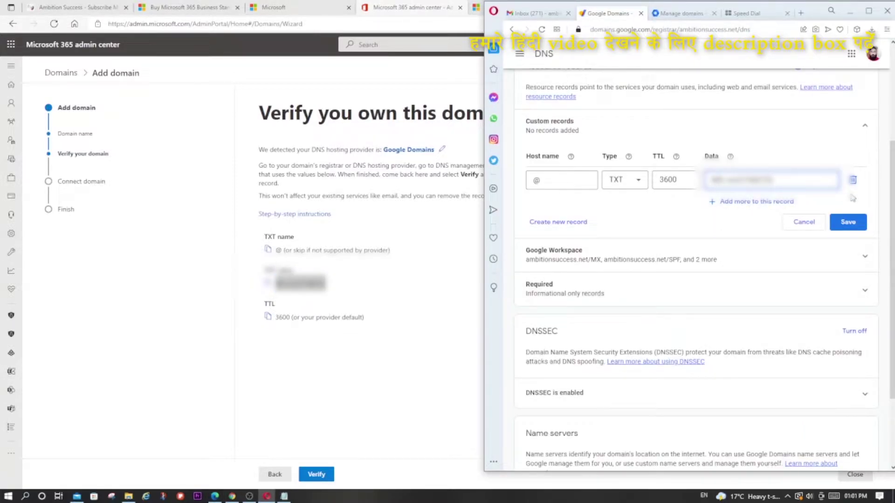
{"action": "left_click", "coordinate": [851, 223]}
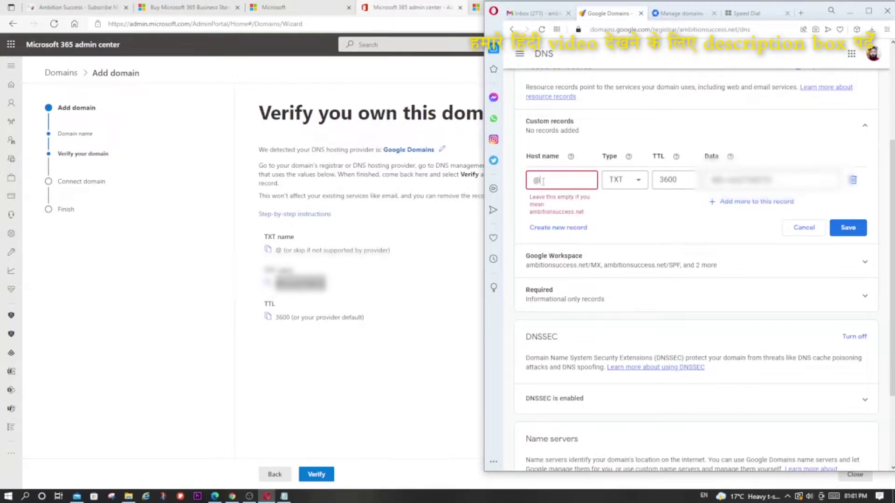
Clear the host name of the TXT record in Google Domains and save the record
{"action": "double_click", "coordinate": [543, 181]}
{"action": "key", "text": "BackSpace"}
{"action": "left_click", "coordinate": [849, 223]}
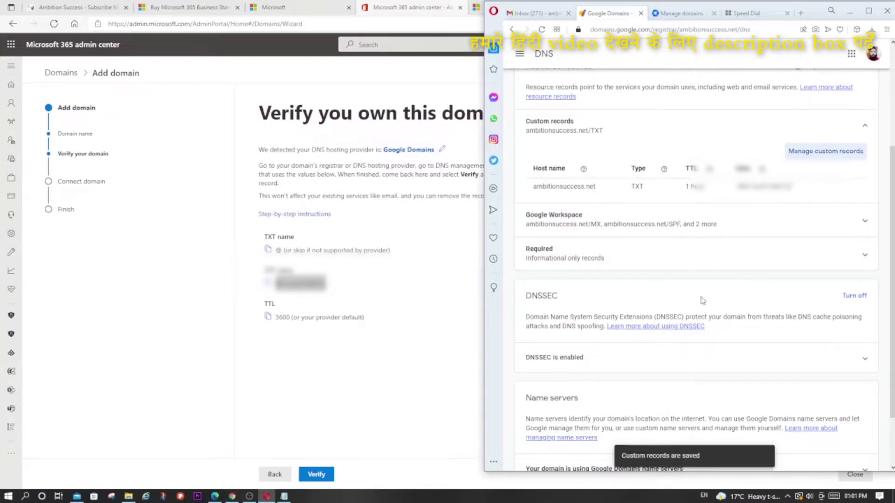
Switch to the Microsoft 365 admin center, verify ownership of the domain, and show more options for connecting it
{"action": "left_click", "coordinate": [385, 402]}
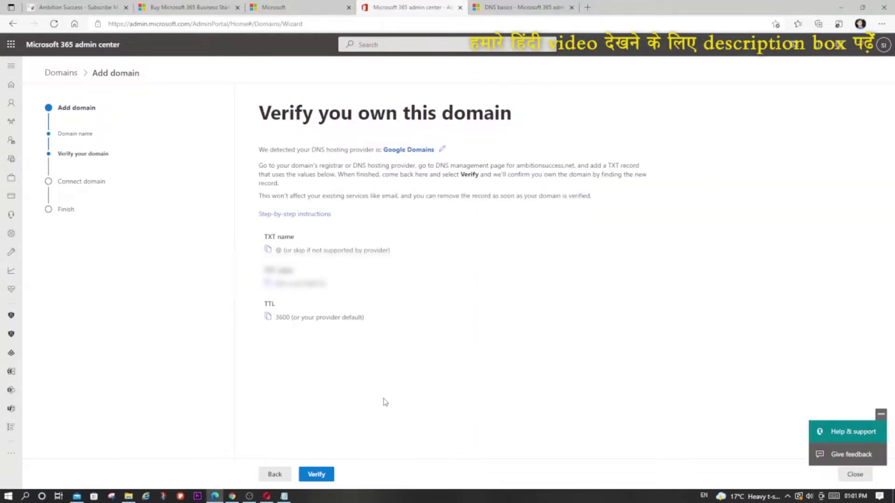
{"action": "left_click", "coordinate": [312, 477]}
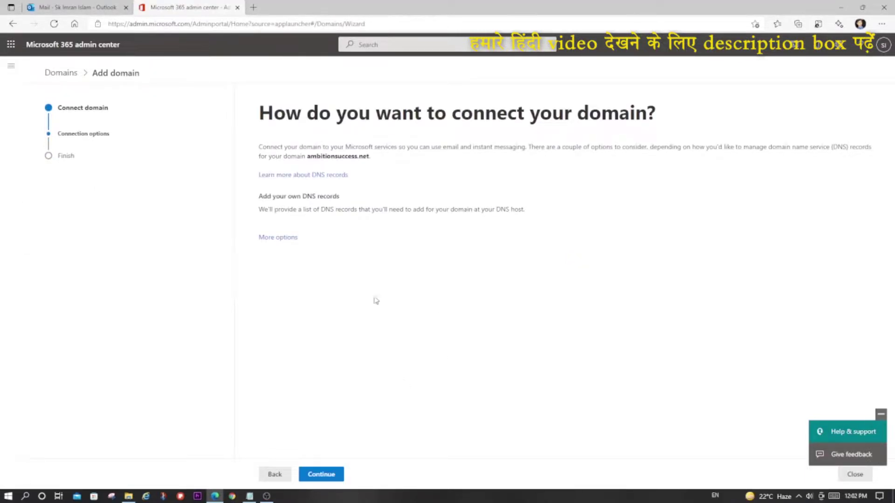
{"action": "left_click", "coordinate": [276, 238]}
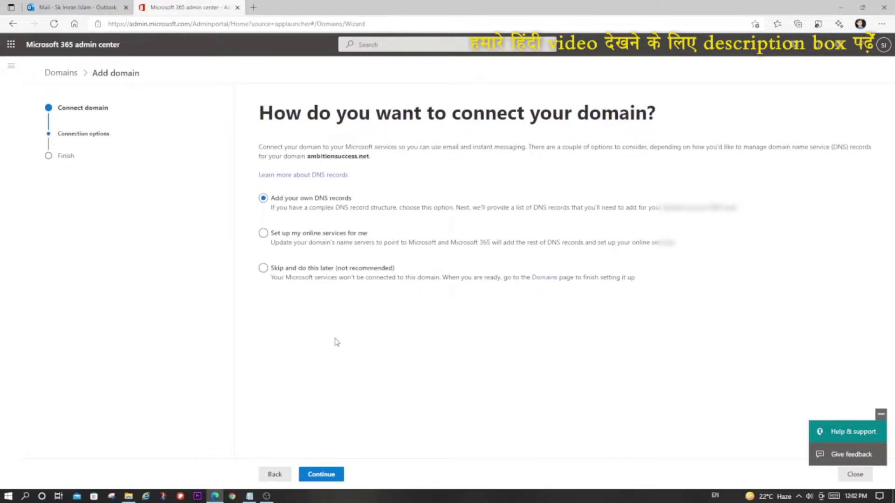
Examine the details of the account signed in to the Microsoft 365 admin center
{"action": "left_click", "coordinate": [263, 269]}
{"action": "left_click", "coordinate": [884, 46]}
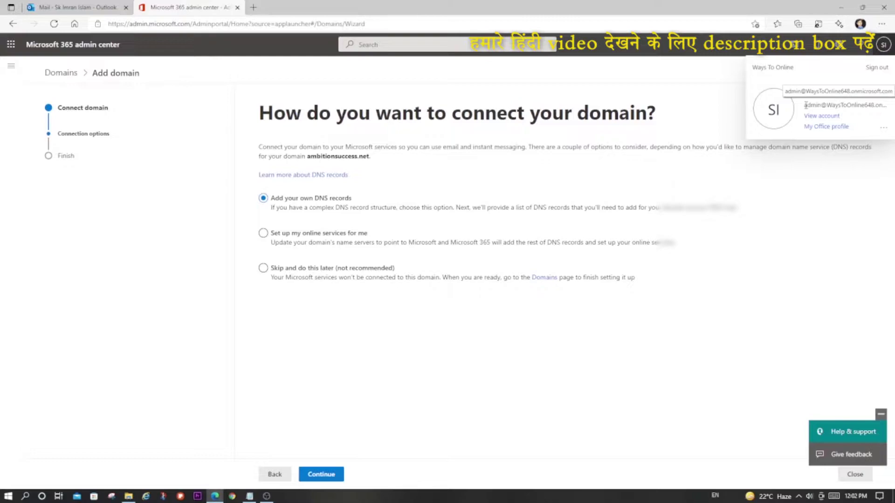
{"action": "left_click", "coordinate": [457, 368]}
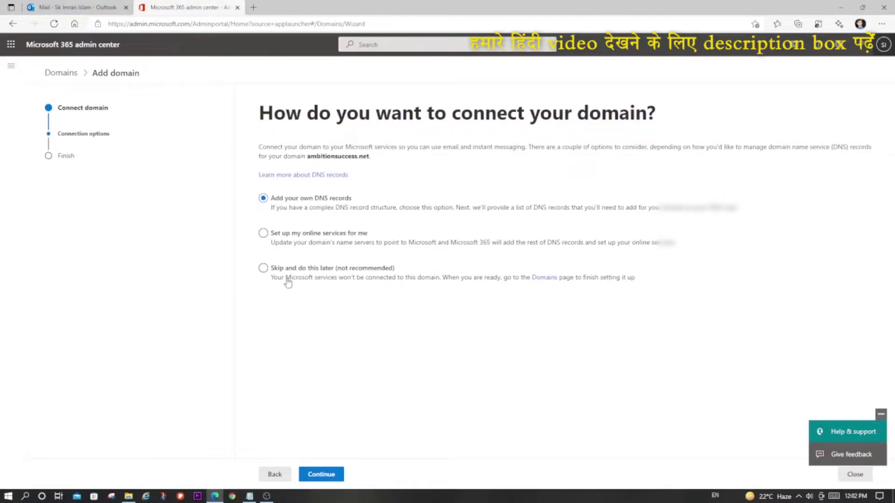
Choose "Set up my online services for me" as the domain connection method and continue
{"action": "left_click", "coordinate": [263, 233]}
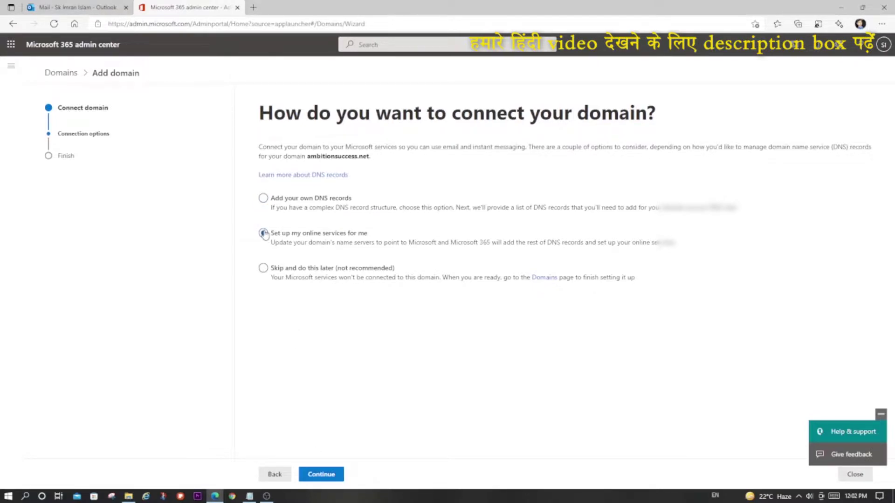
{"action": "left_click", "coordinate": [321, 474]}
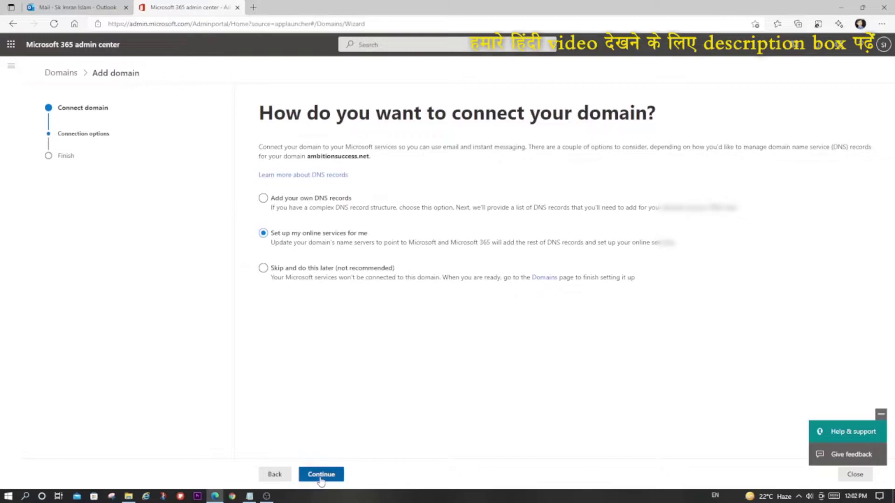
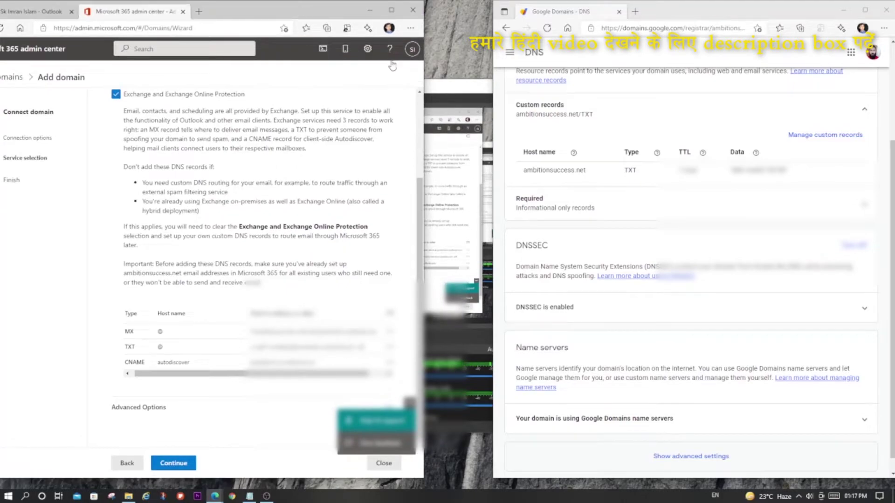
Widen the admin center window and add a new custom DNS record of type MX in Google Domains
{"action": "left_click_drag", "start_coordinate": [424, 101], "coordinate": [491, 101]}
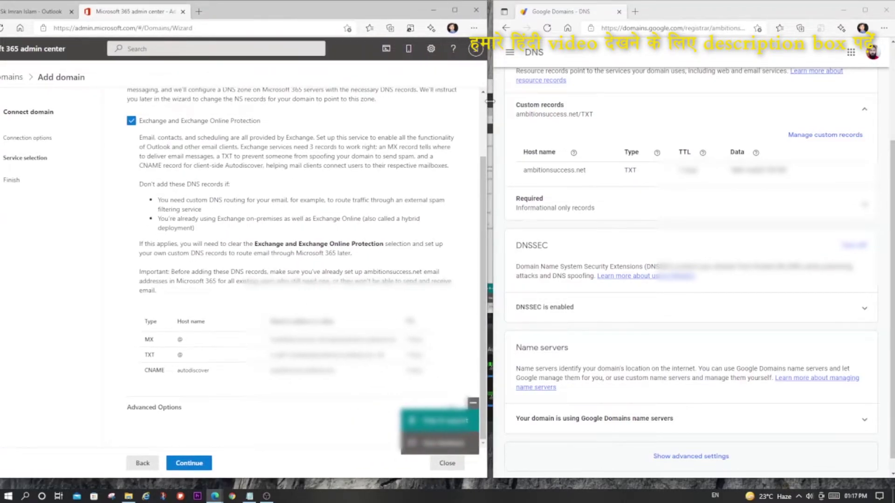
{"action": "left_click", "coordinate": [804, 136]}
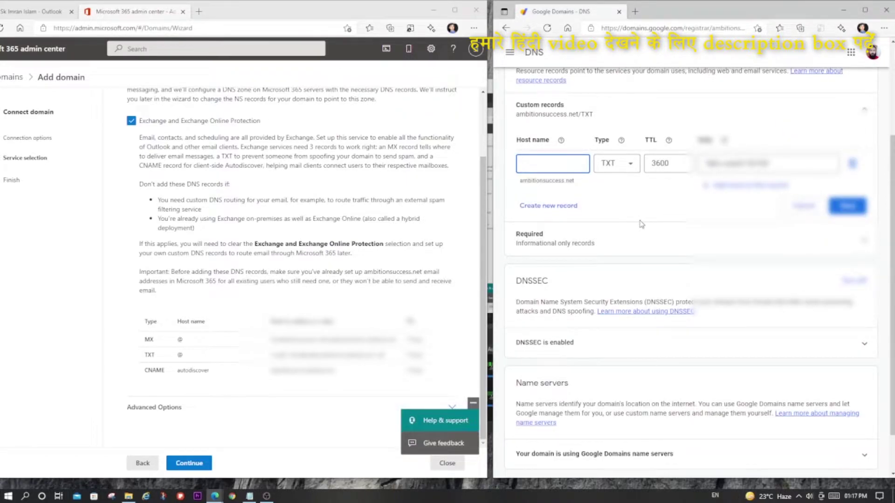
{"action": "scroll", "coordinate": [641, 224], "scroll_direction": "up", "scroll_amount": 3}
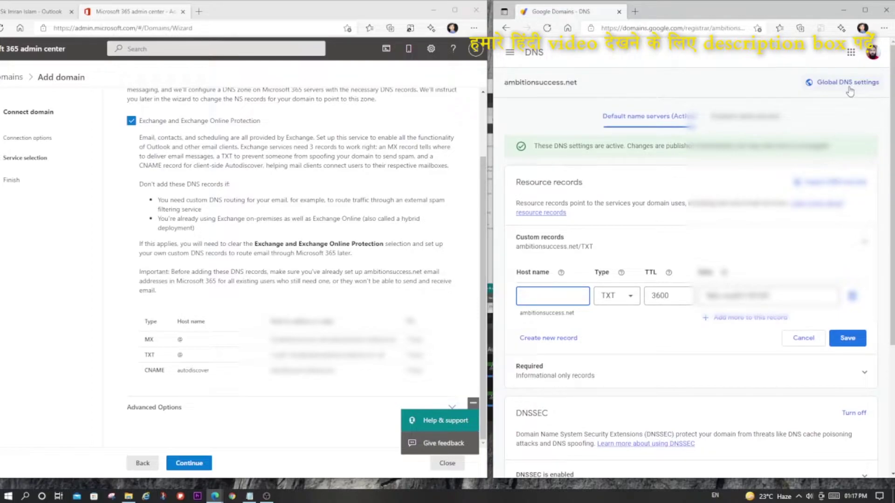
{"action": "left_click", "coordinate": [572, 341]}
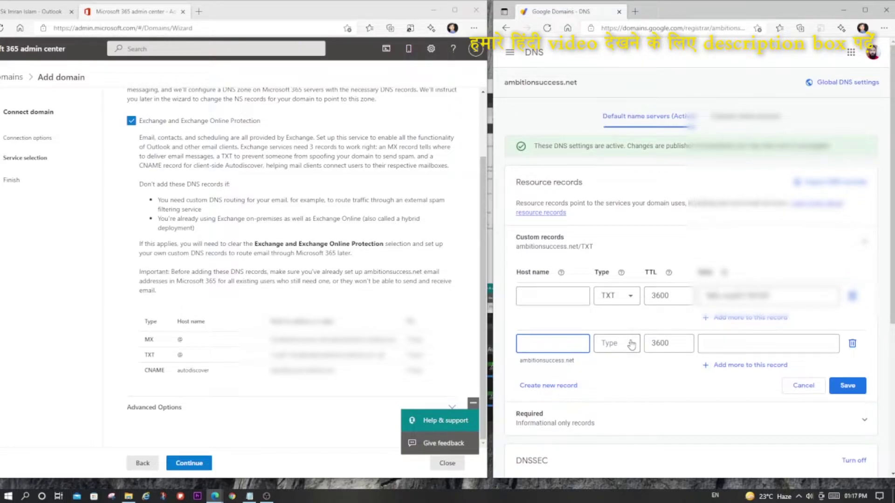
{"action": "double_click", "coordinate": [149, 340]}
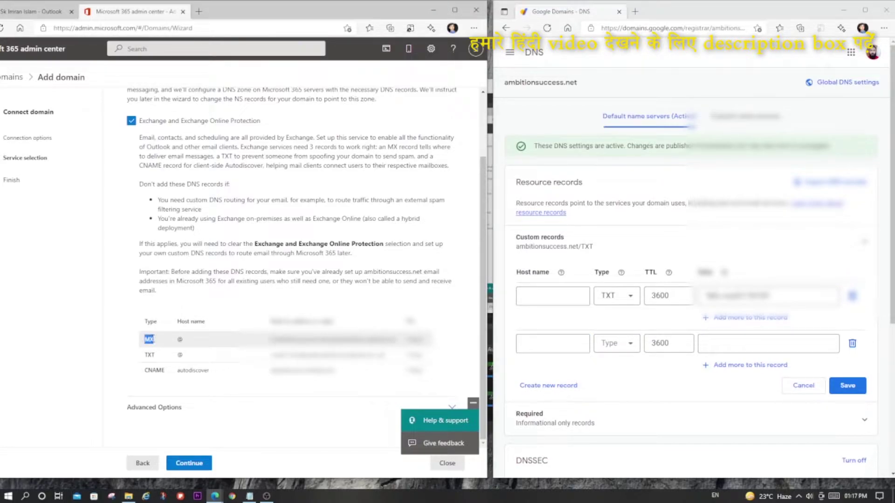
{"action": "left_click", "coordinate": [627, 343]}
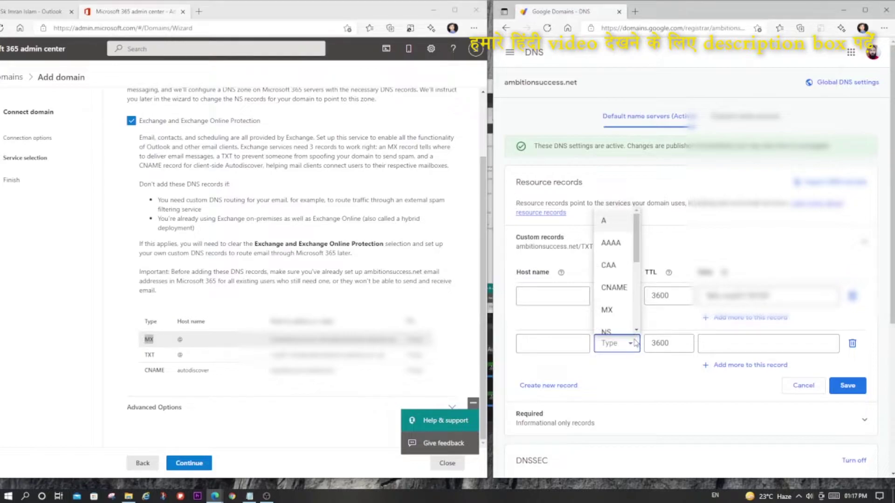
{"action": "left_click", "coordinate": [616, 309]}
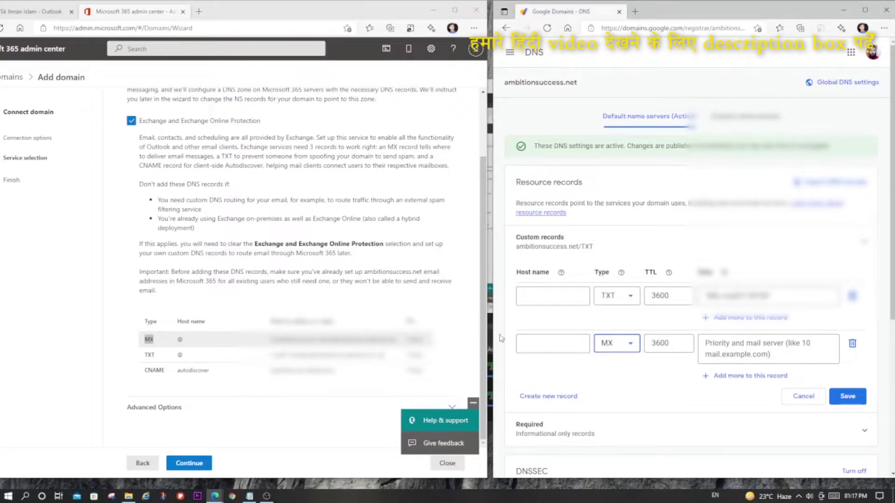
Paste the MX mail server value from the admin center as the new record's data and set its TTL to 1 hour
{"action": "left_click", "coordinate": [279, 340]}
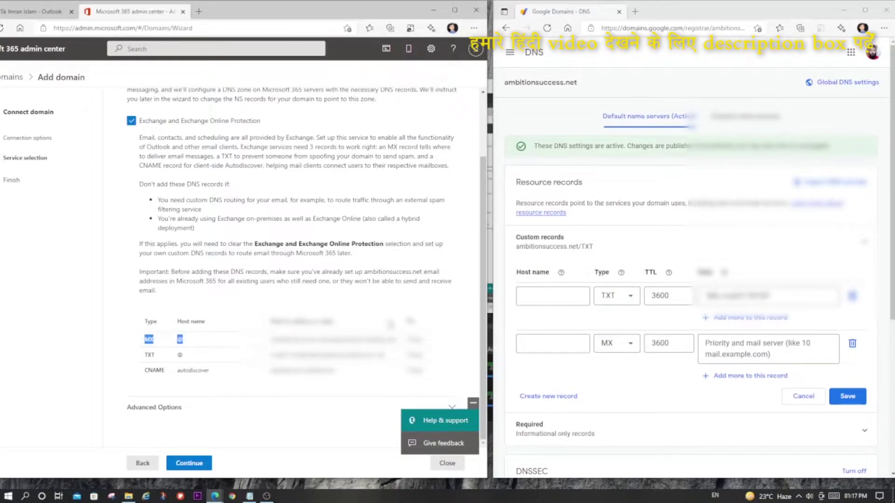
{"action": "triple_click", "coordinate": [347, 339]}
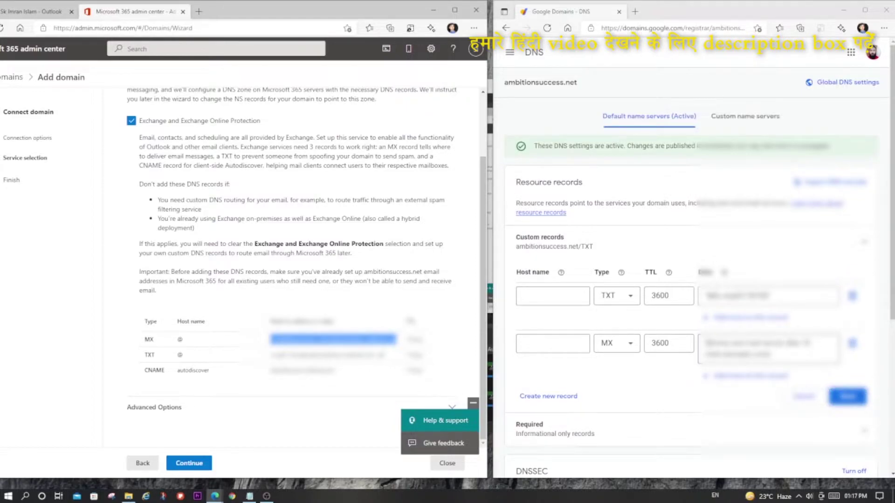
{"action": "left_click", "coordinate": [755, 349]}
{"action": "key", "text": "ctrl+v"}
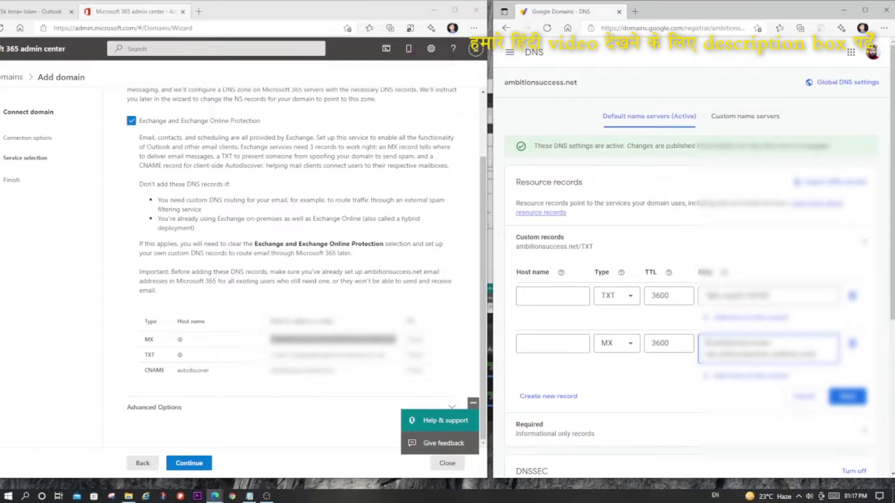
{"action": "double_click", "coordinate": [413, 339]}
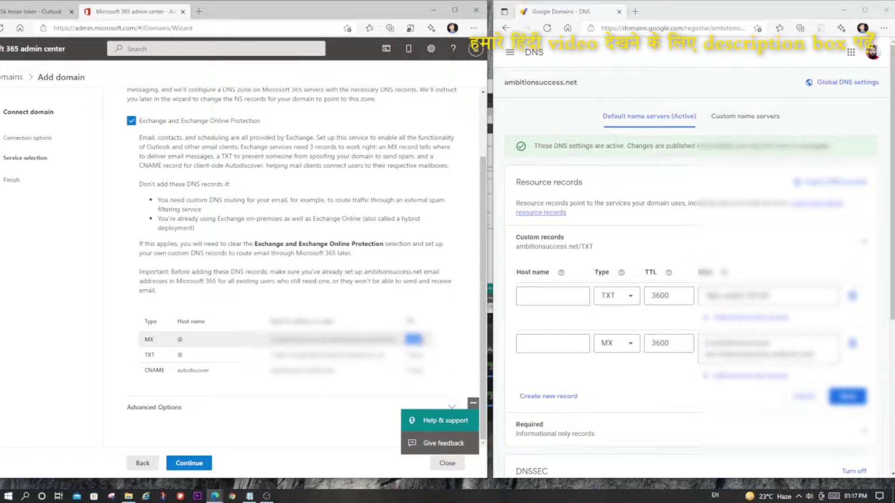
{"action": "left_click", "coordinate": [664, 343]}
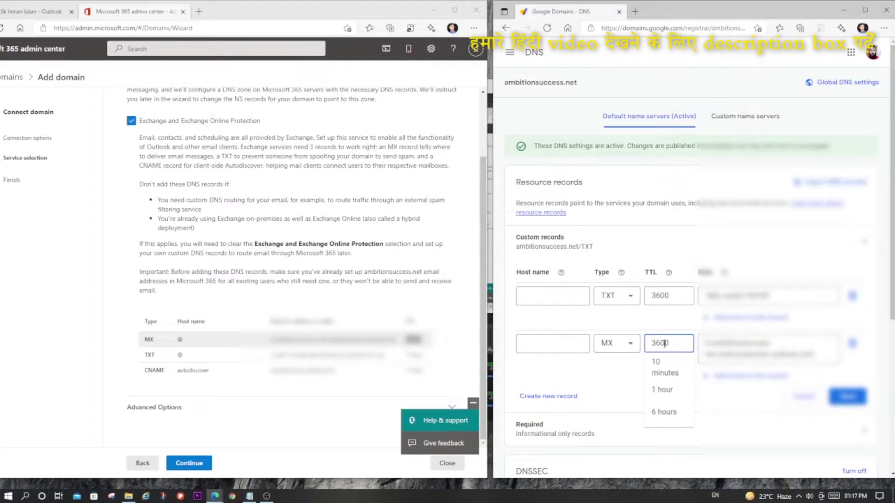
{"action": "left_click", "coordinate": [662, 390]}
{"action": "left_click", "coordinate": [847, 396]}
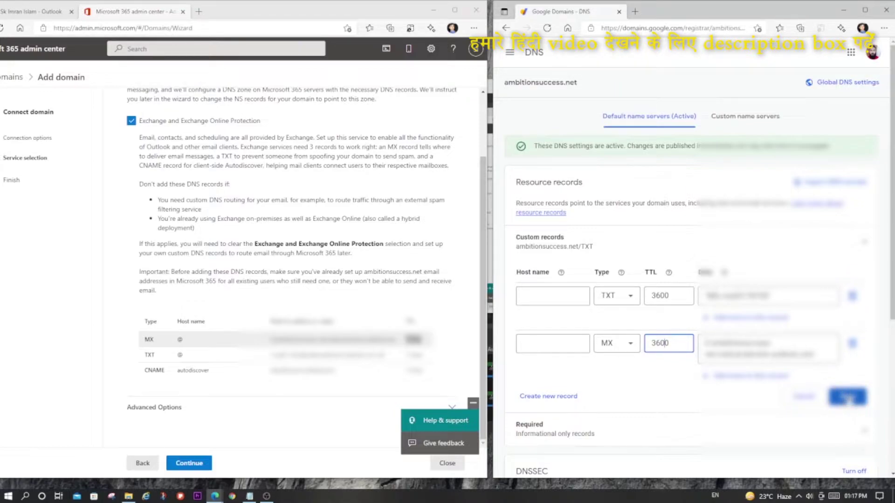
Add another custom record of type TXT with the data "v=spf1 include:spf.protection.outlook.com -all"
{"action": "left_click", "coordinate": [548, 396]}
{"action": "double_click", "coordinate": [149, 355]}
{"action": "left_click", "coordinate": [616, 401]}
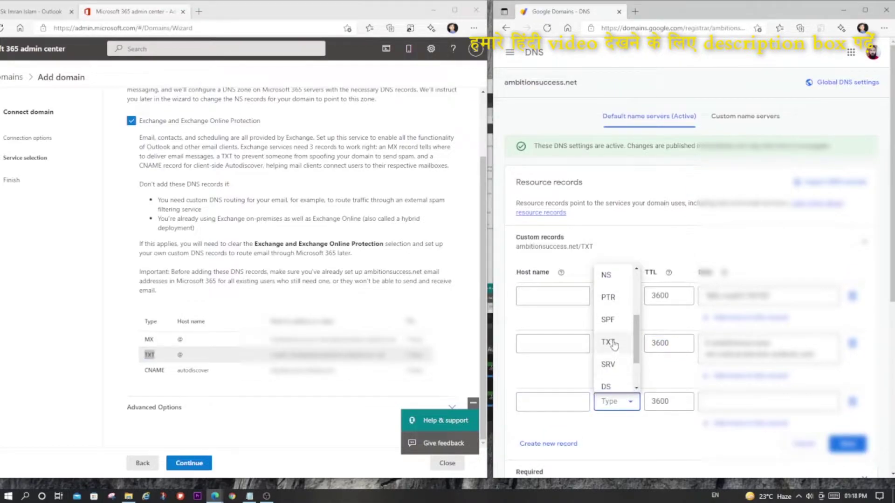
{"action": "left_click", "coordinate": [613, 344]}
{"action": "left_click_drag", "start_coordinate": [270, 355], "coordinate": [385, 357]}
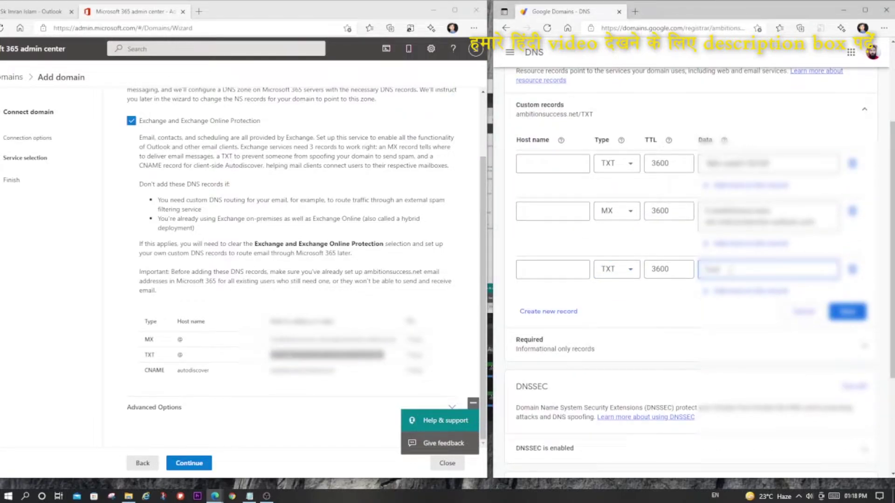
{"action": "type", "text": "v=spf1 include:spf.protection.outlook.com -all"}
Add a custom record of type CNAME and try to paste its target value from the admin center as data
{"action": "left_click", "coordinate": [568, 334]}
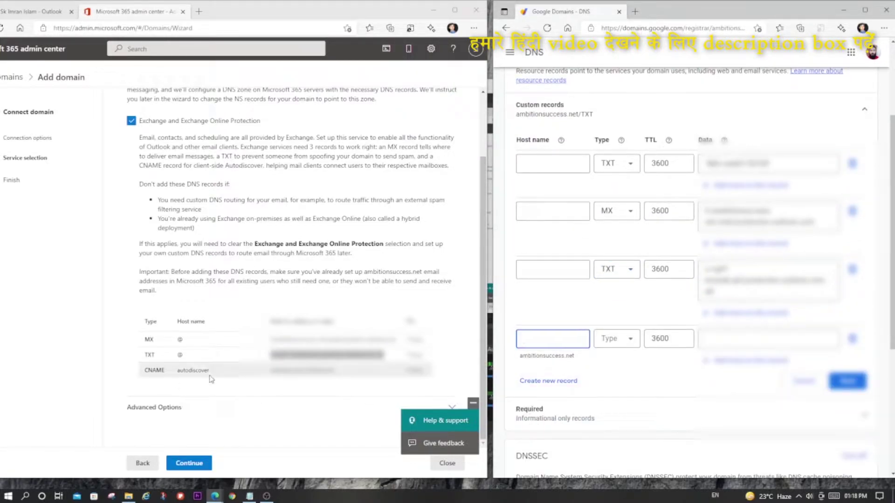
{"action": "left_click_drag", "start_coordinate": [270, 370], "coordinate": [334, 371]}
{"action": "left_click", "coordinate": [727, 339]}
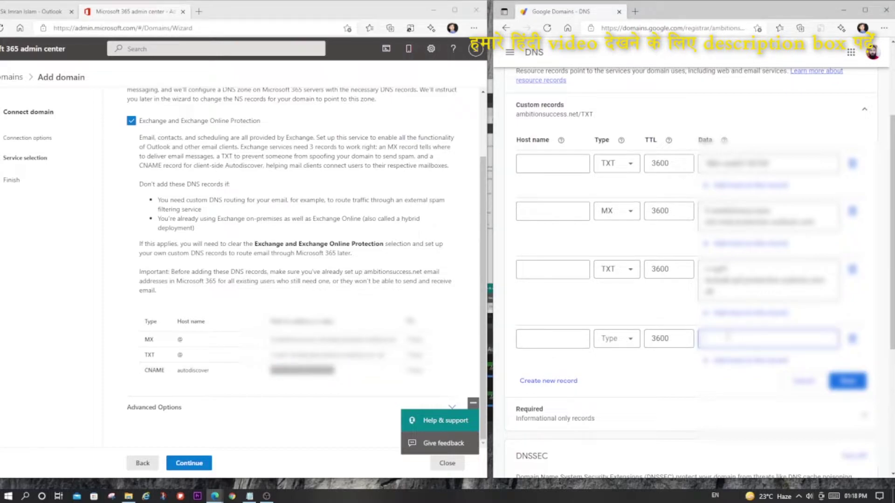
{"action": "key", "text": "ctrl+v"}
{"action": "left_click", "coordinate": [617, 339]}
{"action": "left_click", "coordinate": [610, 397]}
{"action": "left_click", "coordinate": [668, 339]}
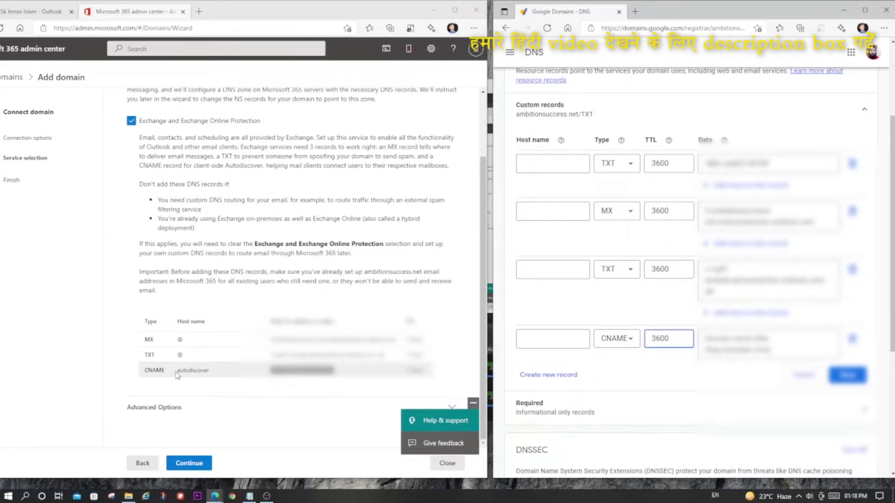
Copy autodiscover from the admin center into the CNAME record's host name
{"action": "double_click", "coordinate": [193, 371]}
{"action": "key", "text": "ctrl+c"}
{"action": "left_click", "coordinate": [553, 339]}
{"action": "key", "text": "ctrl+v"}
Enter @ as the host name of the new MX record and of the second TXT record
{"action": "left_click", "coordinate": [536, 270]}
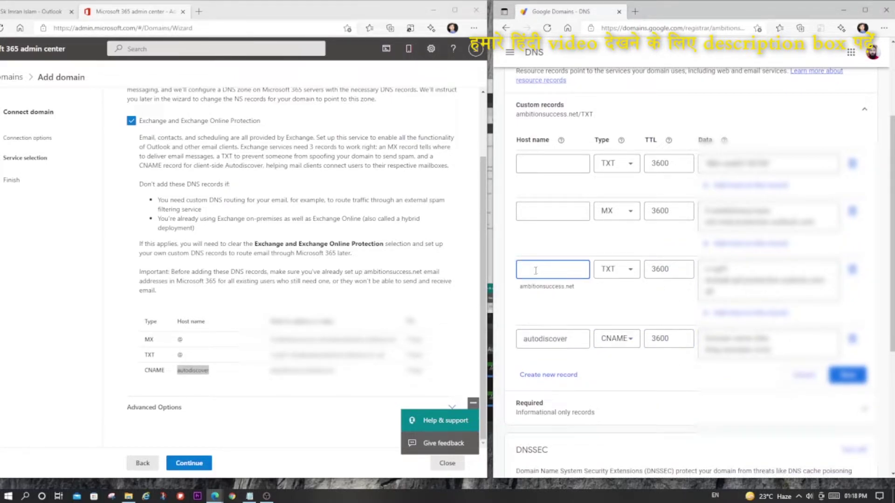
{"action": "type", "text": "@"}
{"action": "left_click", "coordinate": [539, 213]}
{"action": "type", "text": "@"}
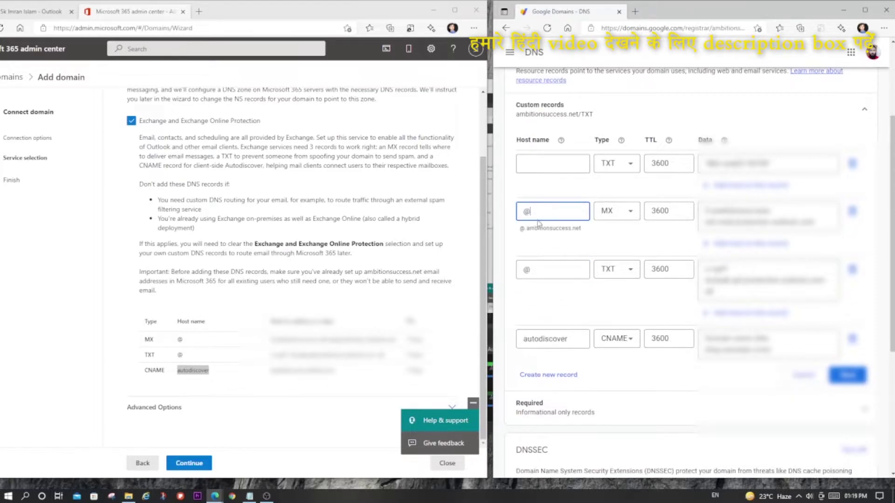
{"action": "left_click", "coordinate": [560, 308]}
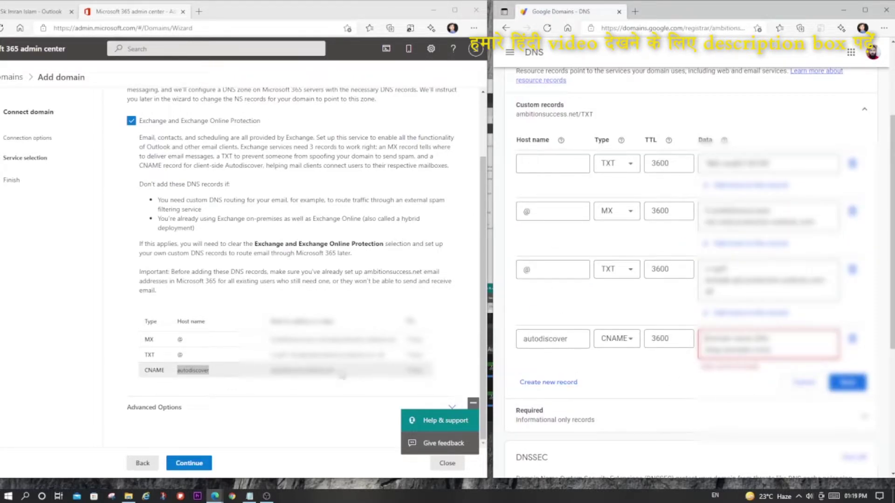
Paste the CNAME target value from the admin center as the CNAME record's data and try to save the custom records
{"action": "left_click_drag", "start_coordinate": [343, 374], "coordinate": [271, 370]}
{"action": "key", "text": "ctrl+c"}
{"action": "left_click", "coordinate": [769, 345]}
{"action": "key", "text": "ctrl+v"}
{"action": "left_click", "coordinate": [847, 376]}
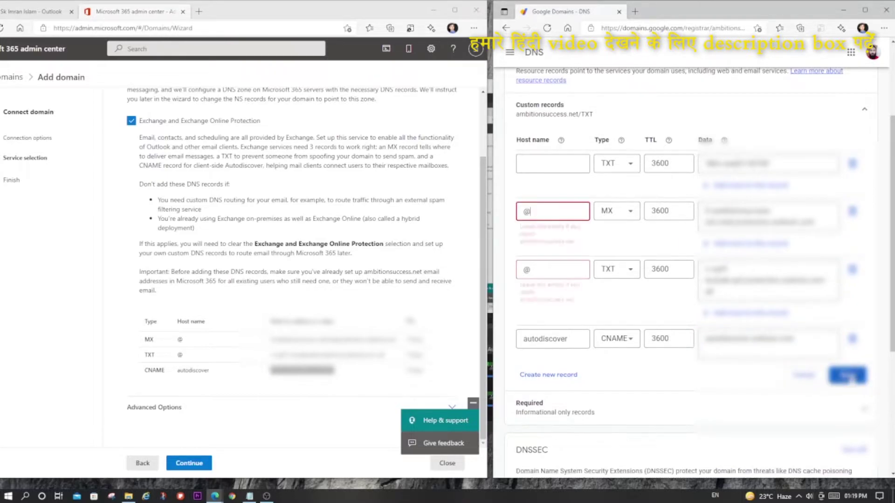
Clear the host names of the MX record and the second TXT record
{"action": "key", "text": "BackSpace"}
{"action": "left_click", "coordinate": [553, 270]}
{"action": "key", "text": "BackSpace"}
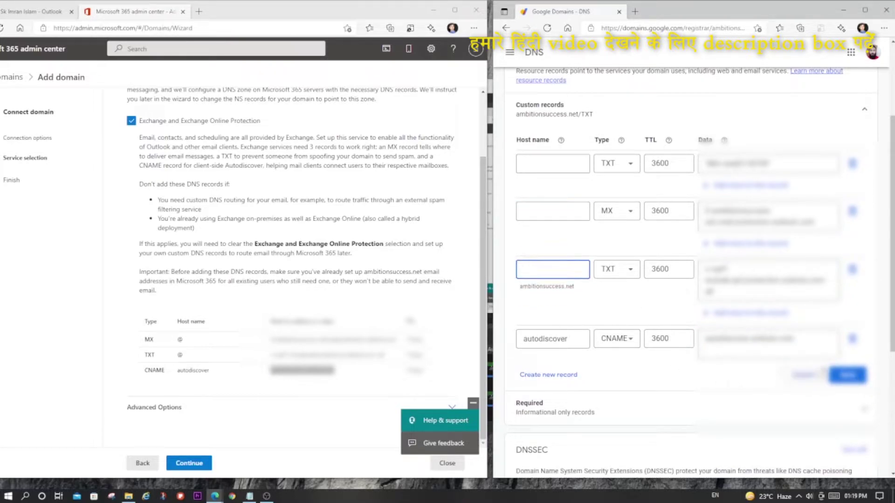
Save the custom records for ambitionsuccess.net and replace the existing TXT record
{"action": "left_click", "coordinate": [856, 379]}
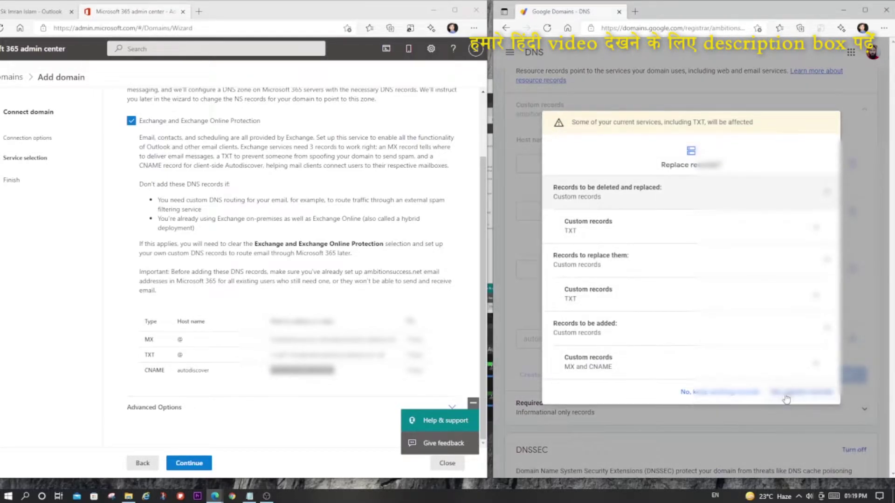
{"action": "left_click", "coordinate": [787, 395]}
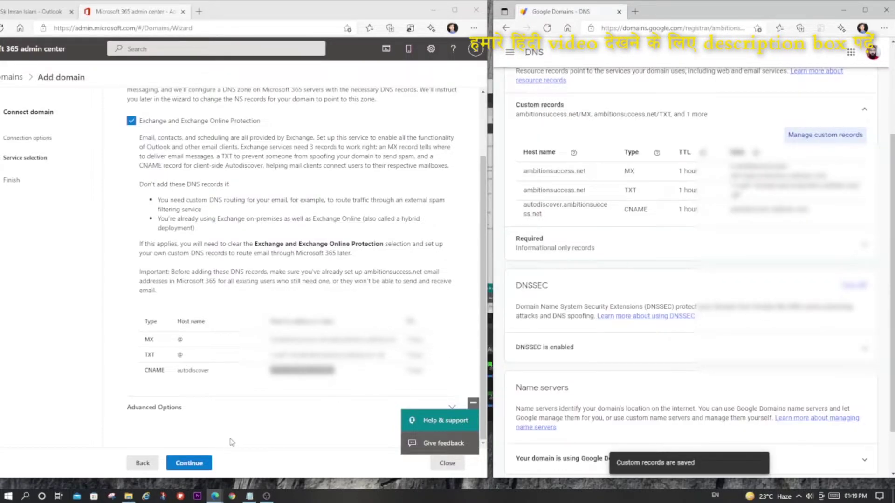
Continue past the online services selection in the Microsoft 365 admin center and read the website records instruction for domains without a website
{"action": "left_click", "coordinate": [457, 11]}
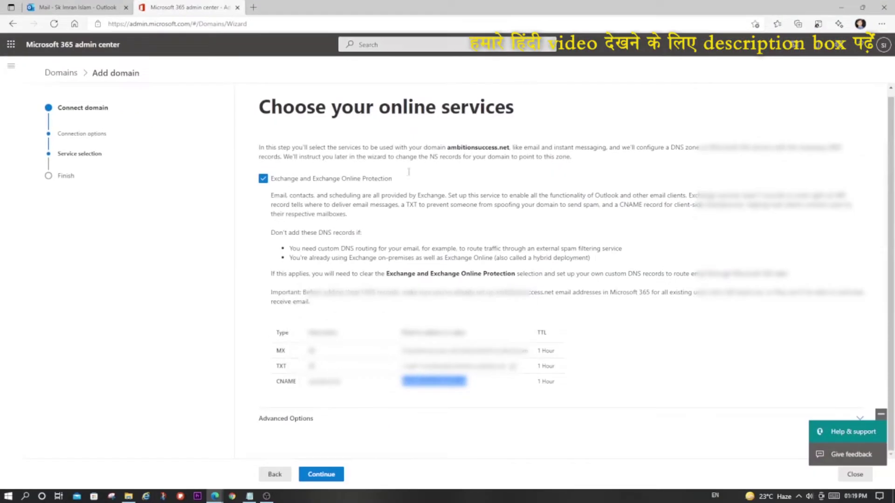
{"action": "left_click", "coordinate": [328, 475]}
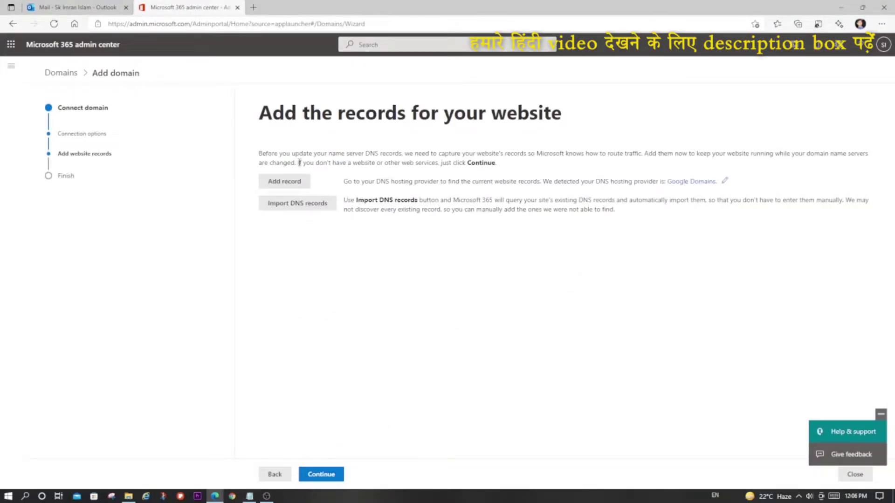
{"action": "left_click_drag", "start_coordinate": [300, 162], "coordinate": [493, 165]}
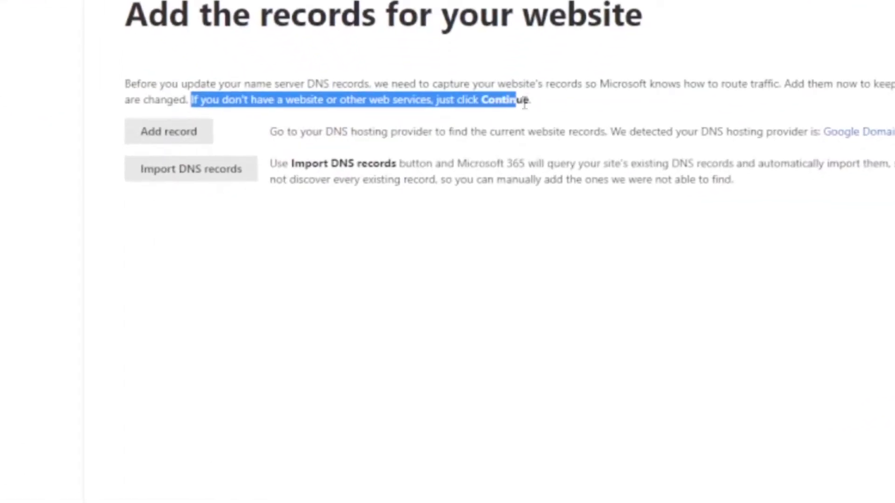
{"action": "left_click_drag", "start_coordinate": [525, 104], "coordinate": [546, 110]}
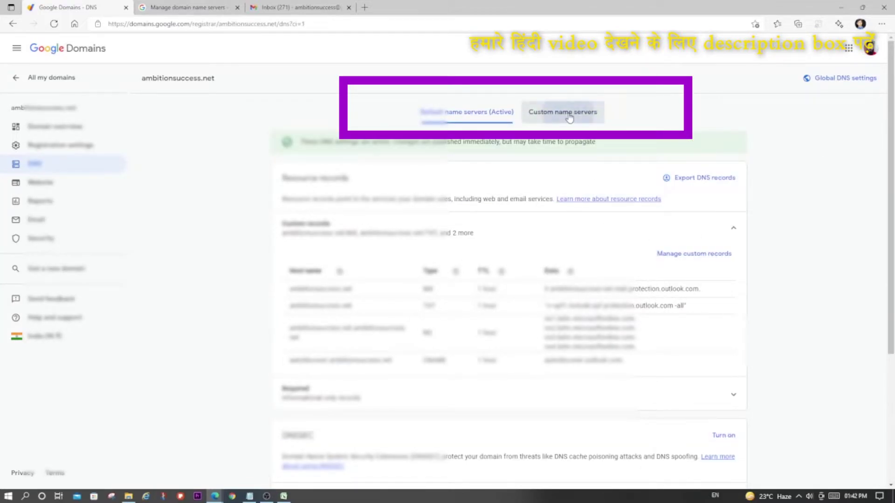
Open the custom name servers of ambitionsuccess.net in Google Domains and paste the first two name server values from the admin center
{"action": "left_click", "coordinate": [569, 116]}
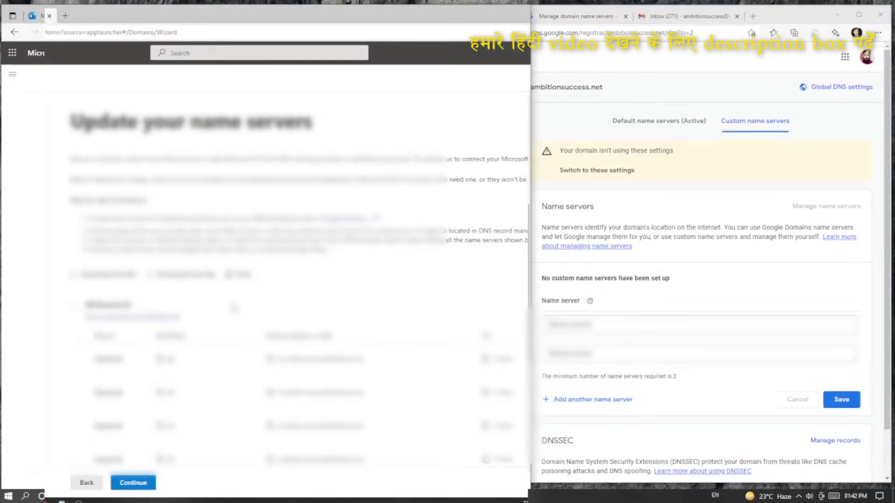
{"action": "left_click", "coordinate": [606, 326]}
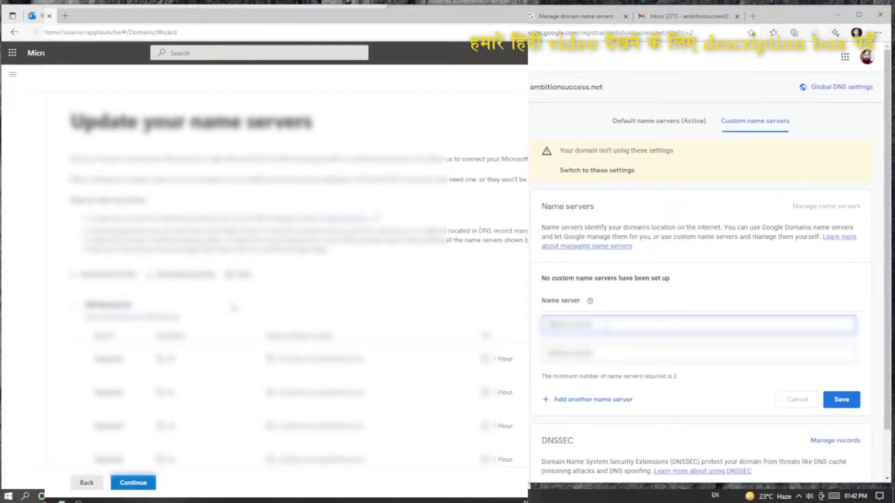
{"action": "key", "text": "ctrl+v"}
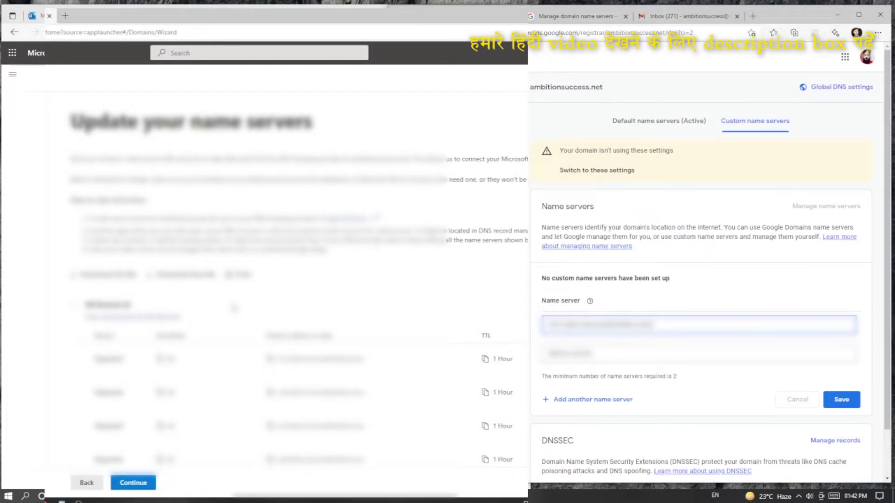
{"action": "left_click", "coordinate": [699, 353]}
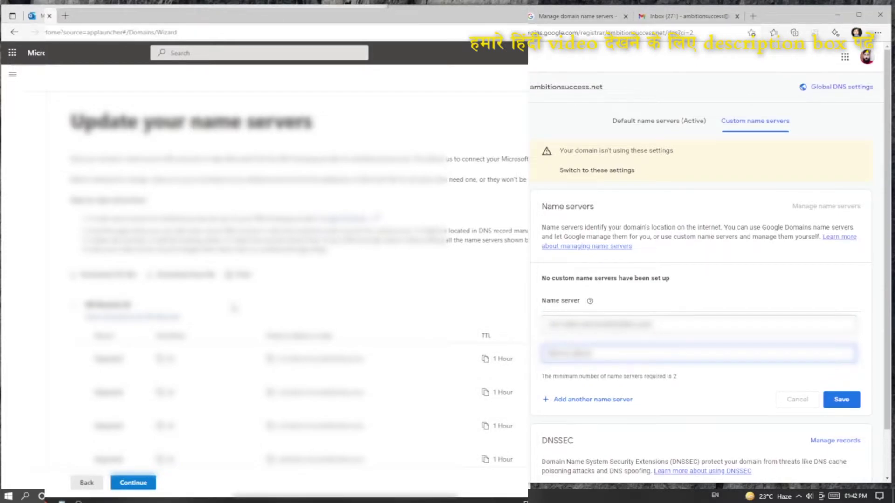
{"action": "key", "text": "ctrl+v"}
Add a third and a fourth custom name server with the values copied from the admin center
{"action": "left_click", "coordinate": [578, 400]}
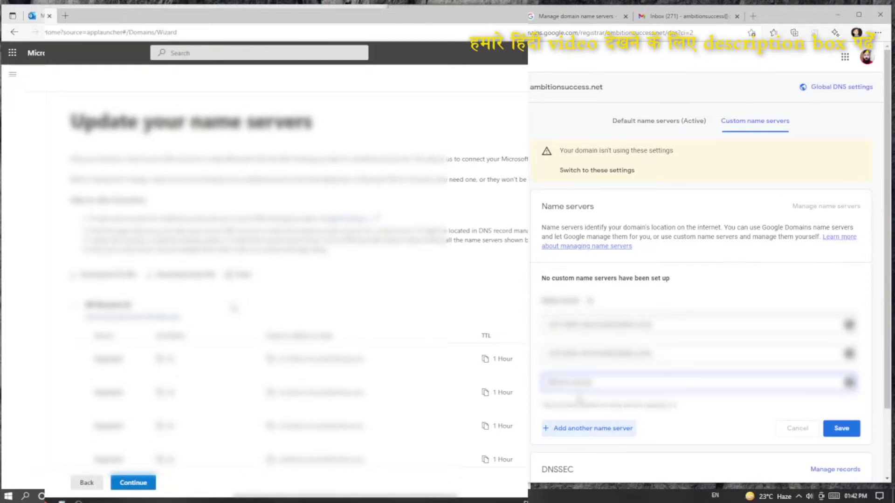
{"action": "key", "text": "ctrl+v"}
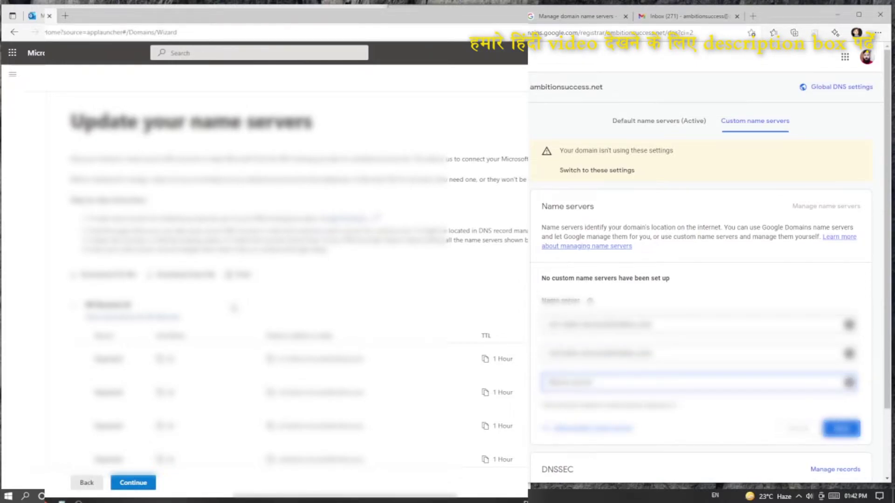
{"action": "key", "text": "alt+Tab"}
{"action": "key", "text": "ctrl+v"}
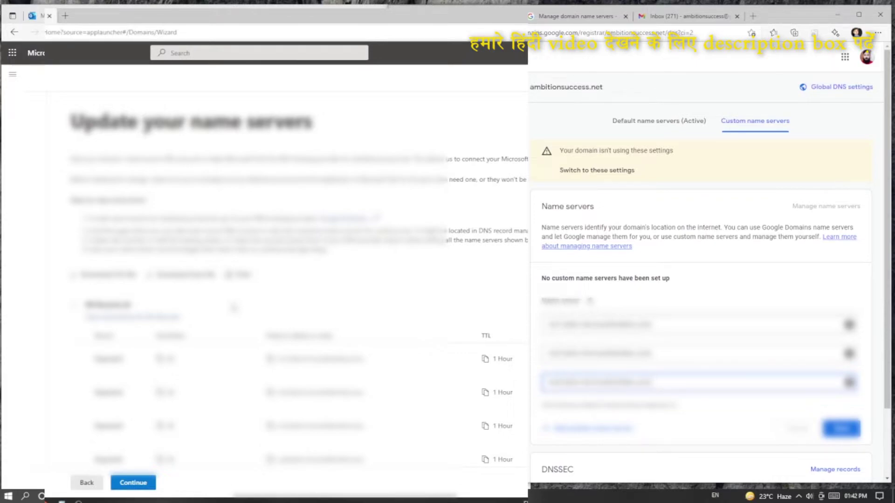
{"action": "key", "text": "alt+Tab"}
{"action": "left_click", "coordinate": [593, 428]}
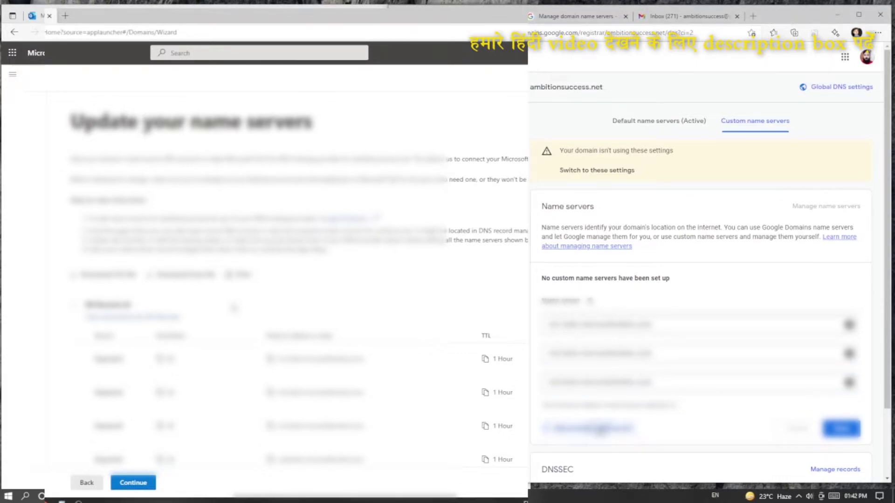
{"action": "key", "text": "ctrl+v"}
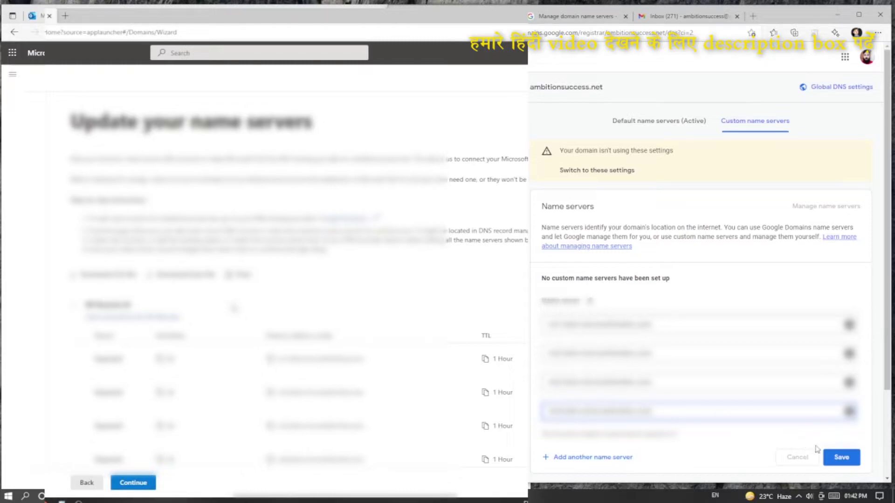
Save the custom name servers and switch ambitionsuccess.net to these settings
{"action": "left_click", "coordinate": [839, 458]}
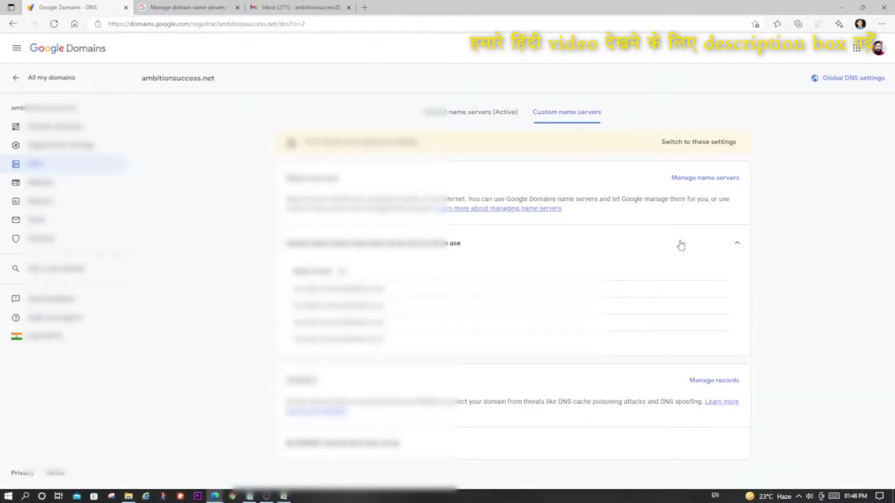
{"action": "left_click", "coordinate": [682, 147]}
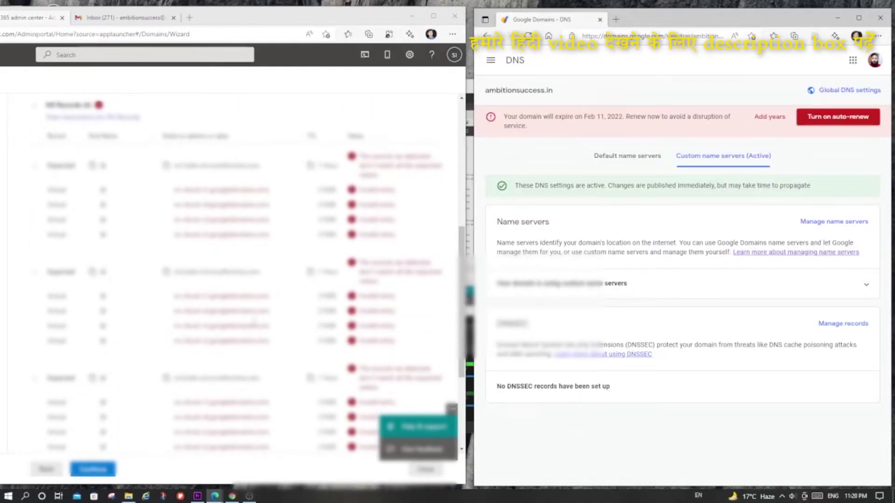
Examine the expected and actual name server records and the DNSSEC notice for ambitionsuccess.in in the admin center
{"action": "scroll", "coordinate": [255, 321], "scroll_direction": "down", "scroll_amount": 2}
{"action": "scroll", "coordinate": [254, 321], "scroll_direction": "down", "scroll_amount": 1}
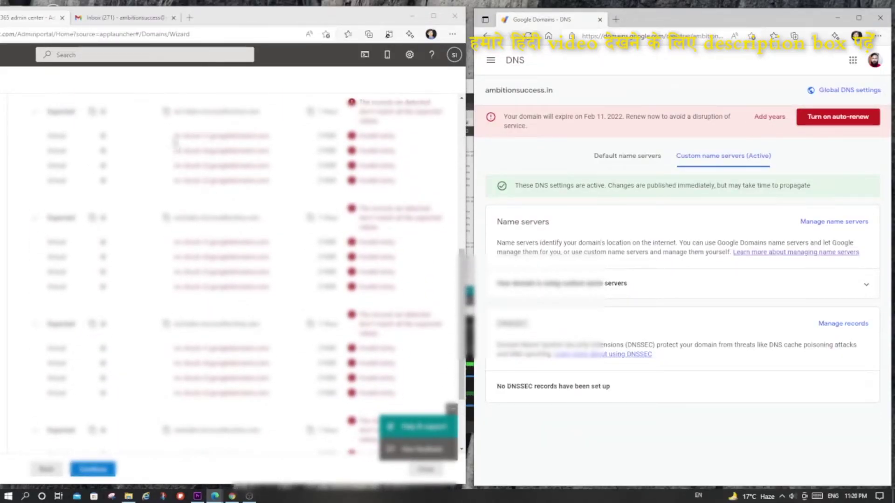
{"action": "left_click_drag", "start_coordinate": [173, 134], "coordinate": [400, 187]}
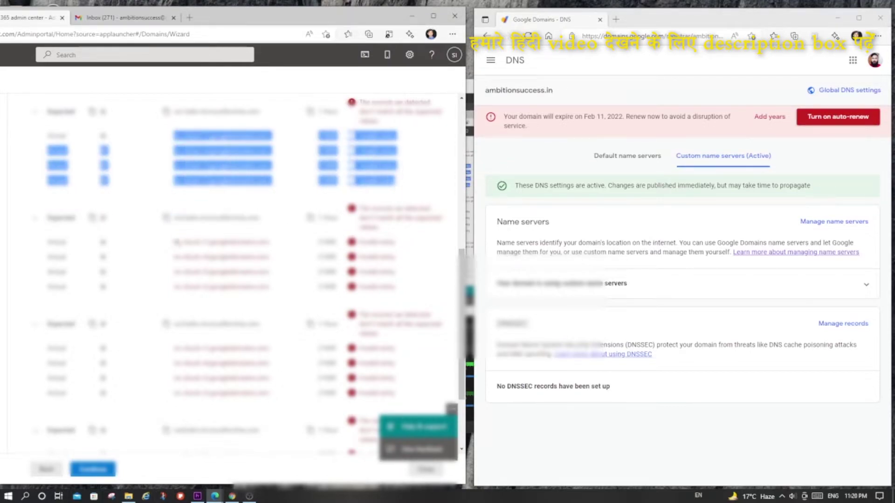
{"action": "left_click_drag", "start_coordinate": [176, 241], "coordinate": [399, 290]}
{"action": "left_click_drag", "start_coordinate": [175, 348], "coordinate": [402, 399]}
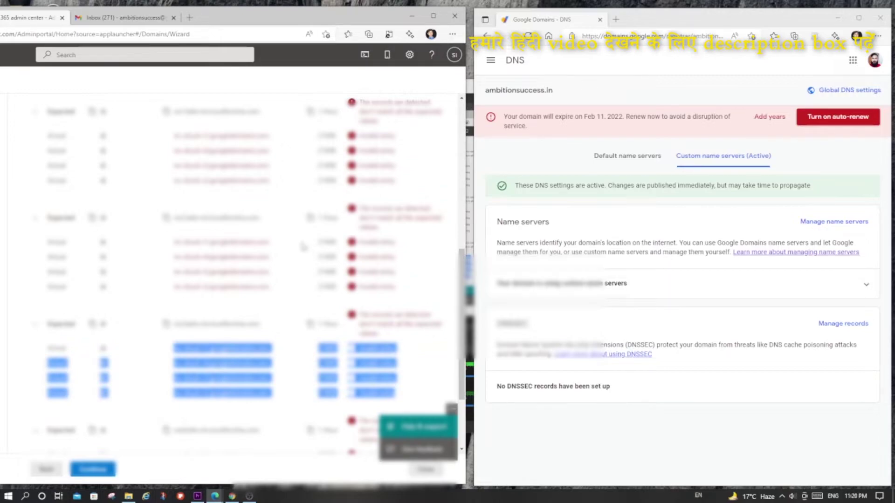
{"action": "left_click_drag", "start_coordinate": [174, 242], "coordinate": [403, 286]}
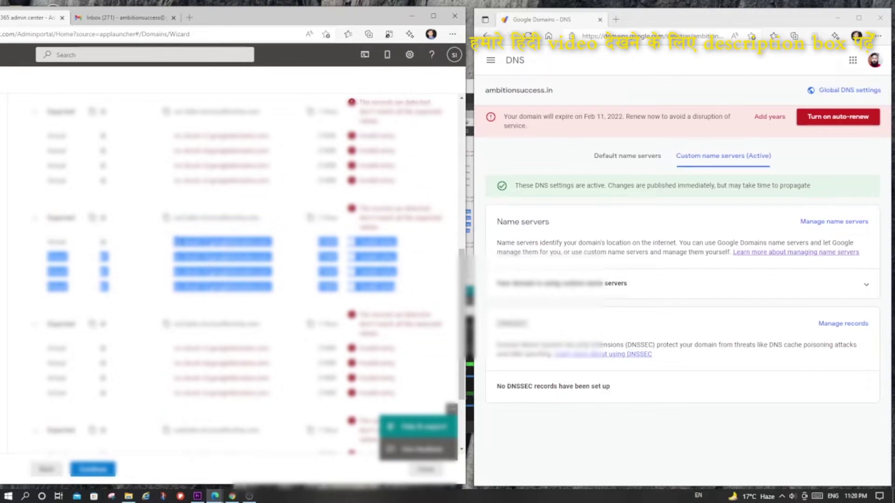
{"action": "scroll", "coordinate": [276, 274], "scroll_direction": "up", "scroll_amount": 3}
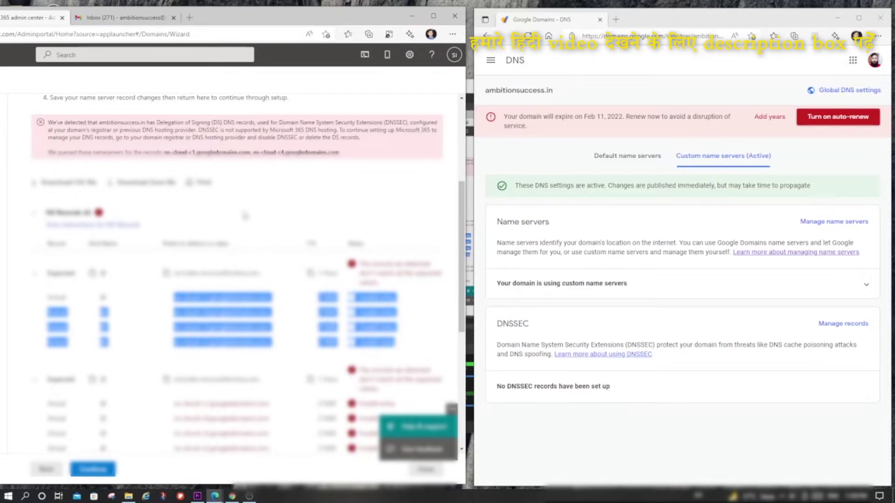
{"action": "left_click_drag", "start_coordinate": [199, 132], "coordinate": [220, 132]}
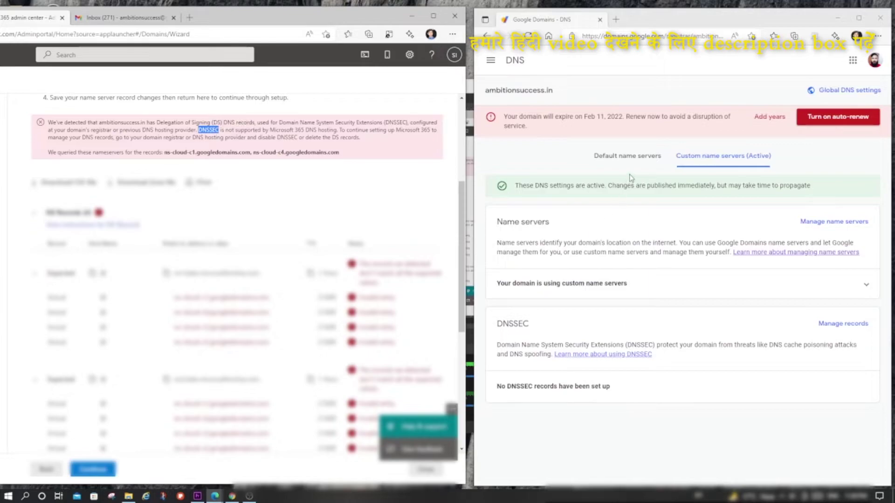
Turn off DNSSEC in the default name server settings of ambitionsuccess.in in Google Domains
{"action": "left_click", "coordinate": [610, 161]}
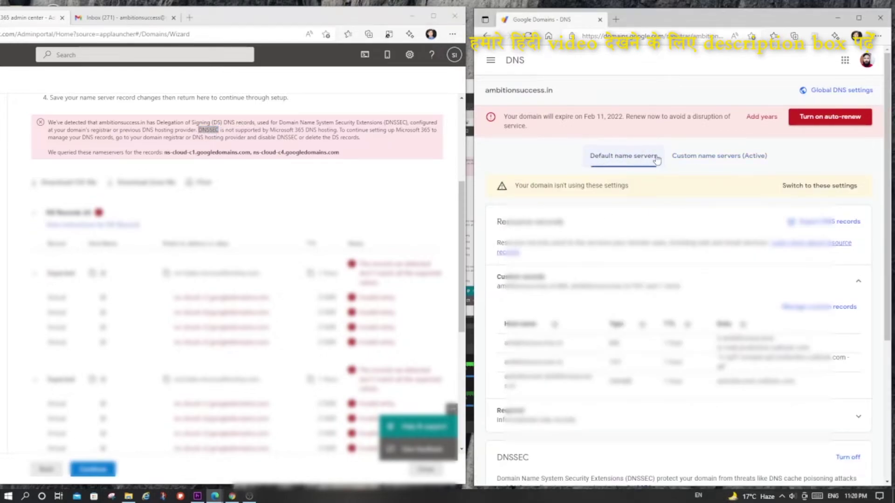
{"action": "scroll", "coordinate": [626, 162], "scroll_direction": "down", "scroll_amount": 5}
{"action": "scroll", "coordinate": [626, 162], "scroll_direction": "down", "scroll_amount": 1}
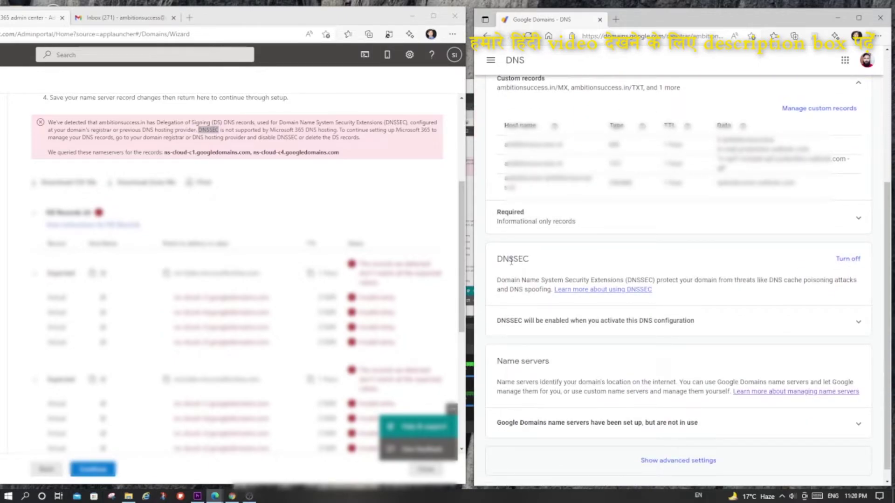
{"action": "left_click_drag", "start_coordinate": [512, 261], "coordinate": [531, 262]}
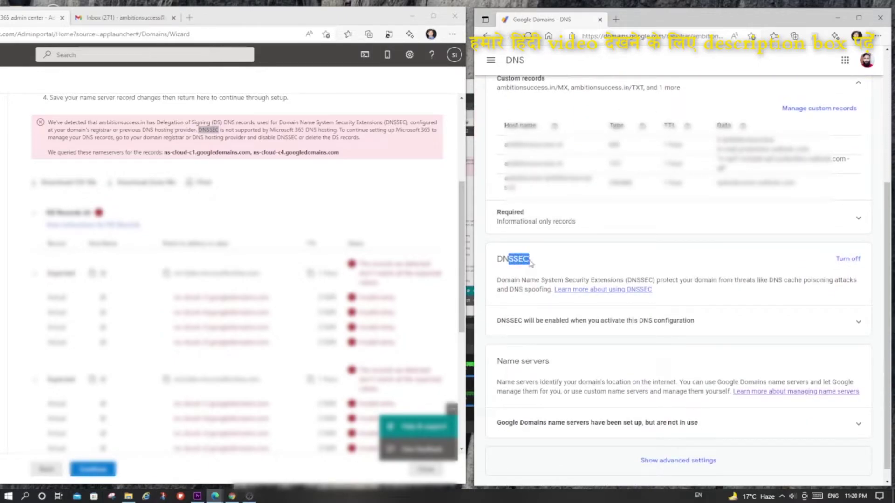
{"action": "left_click", "coordinate": [843, 261]}
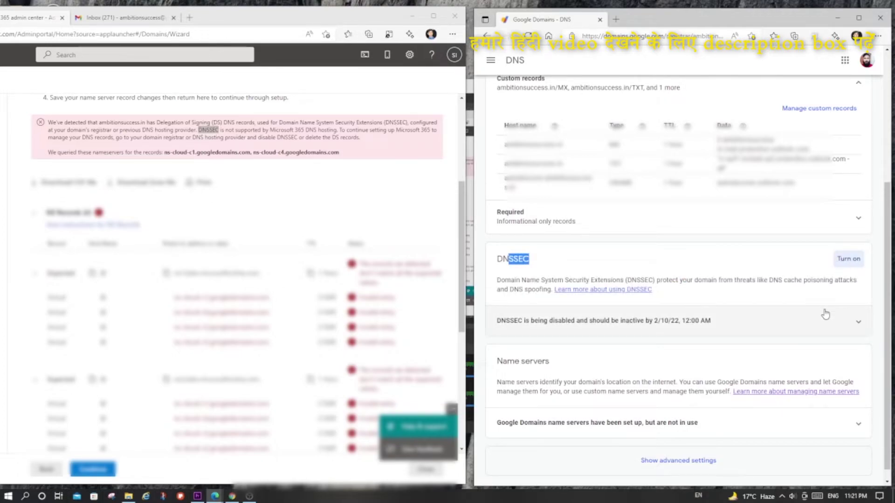
Recheck the name server update for ambitionsuccess.in in the admin center's domain wizard and review the name server records
{"action": "left_click", "coordinate": [300, 200]}
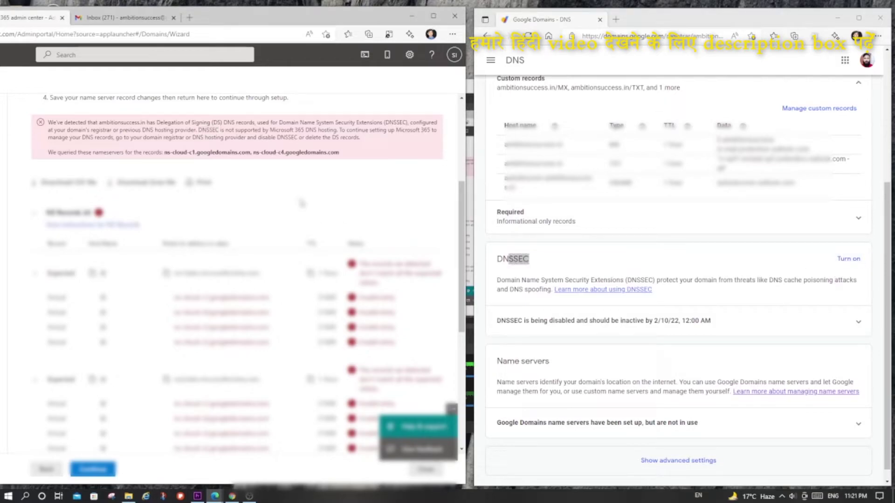
{"action": "left_click", "coordinate": [433, 16]}
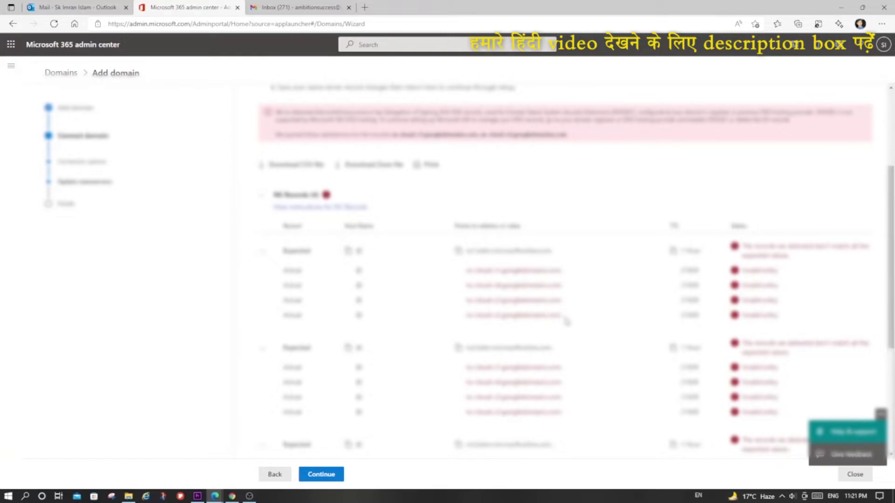
{"action": "left_click", "coordinate": [322, 475]}
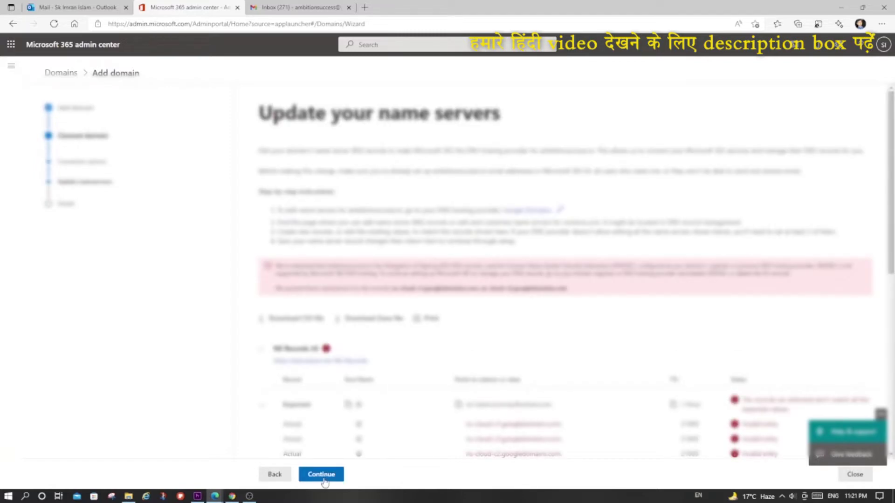
{"action": "scroll", "coordinate": [424, 370], "scroll_direction": "down", "scroll_amount": 7}
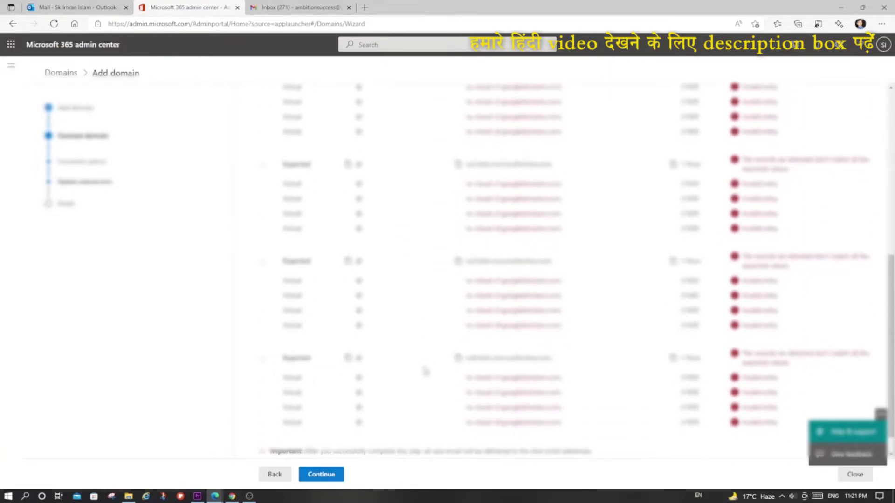
{"action": "scroll", "coordinate": [426, 371], "scroll_direction": "up", "scroll_amount": 4}
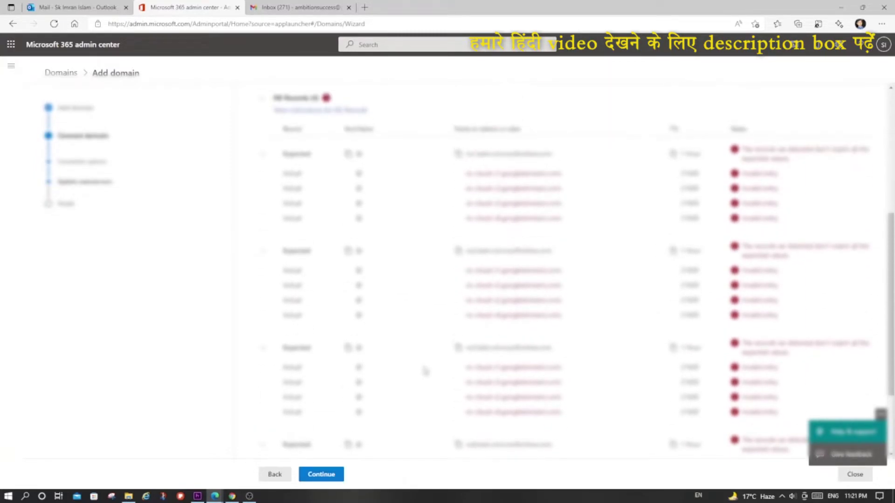